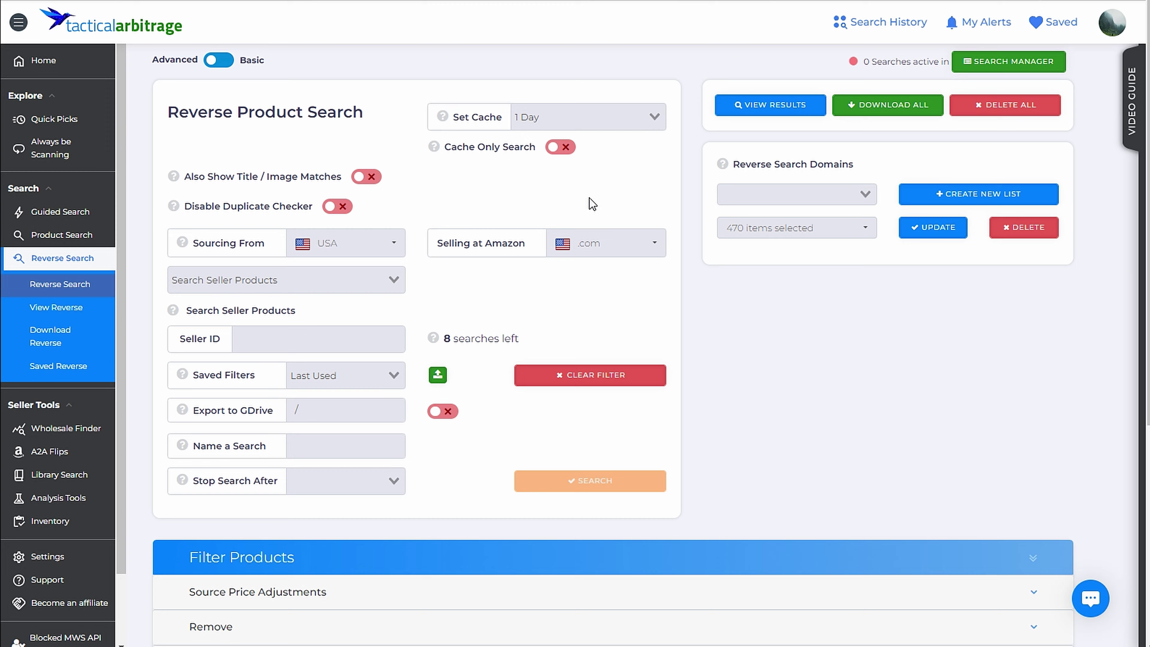
Scroll down the Reverse Search page to bring the Filter Products section into view.
scroll(590, 198, "down", 6)
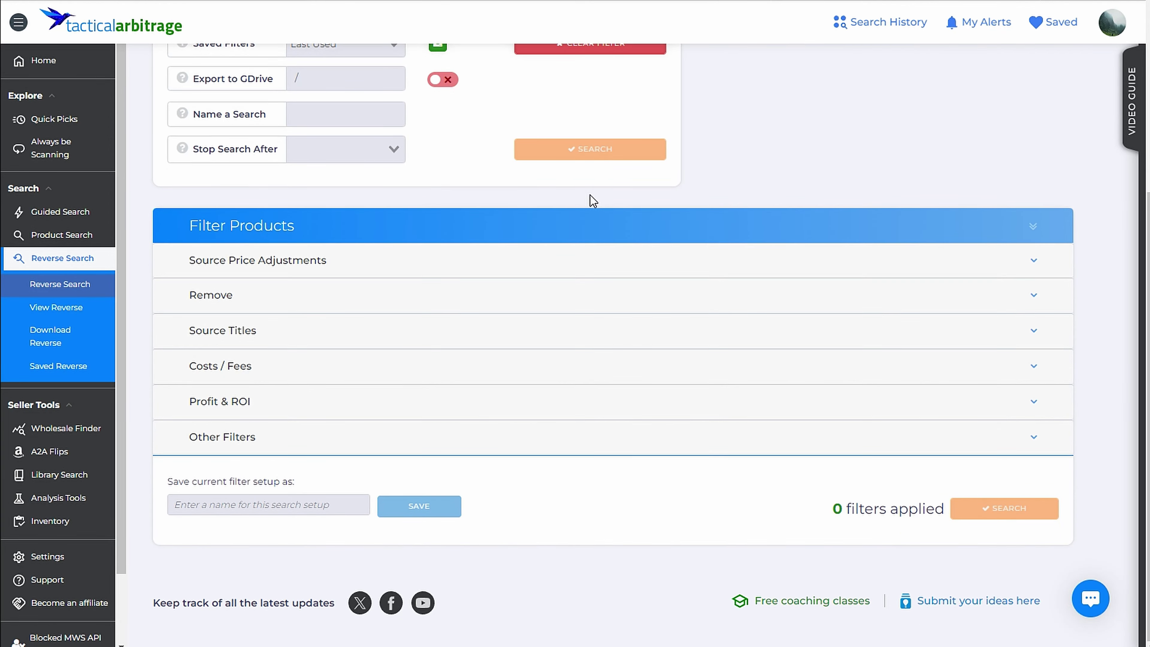
Collapse all filter sections, then expand only Source Price Adjustments and Costs / Fees.
left_click(1034, 226)
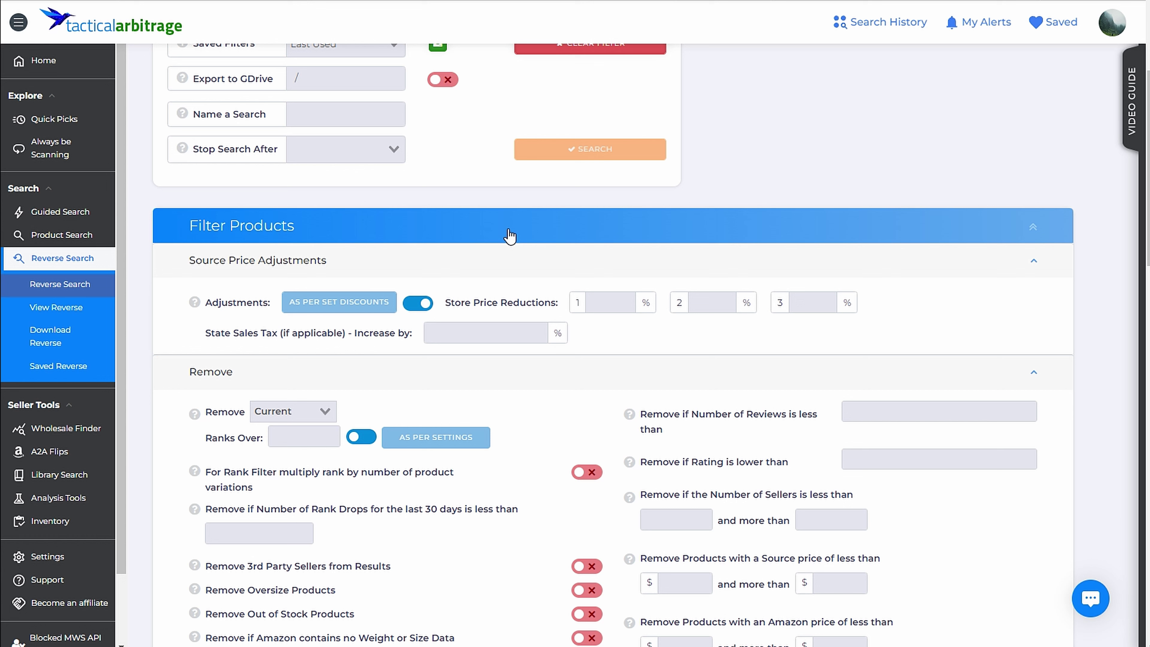
scroll(194, 293, "down", 1)
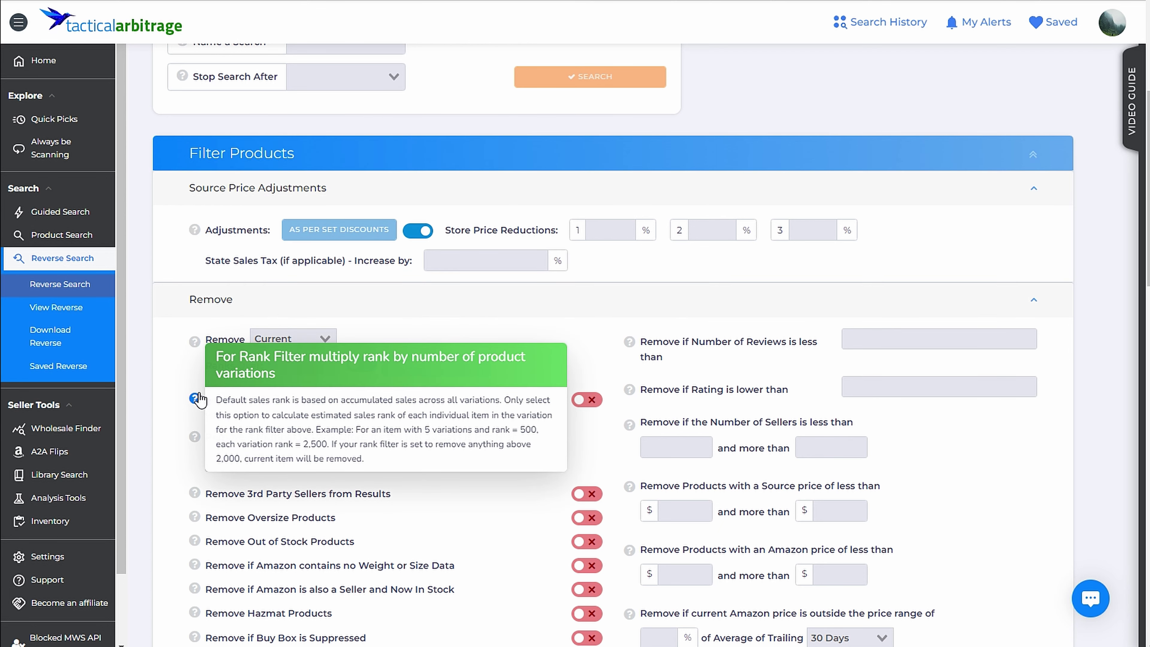
left_click(1035, 159)
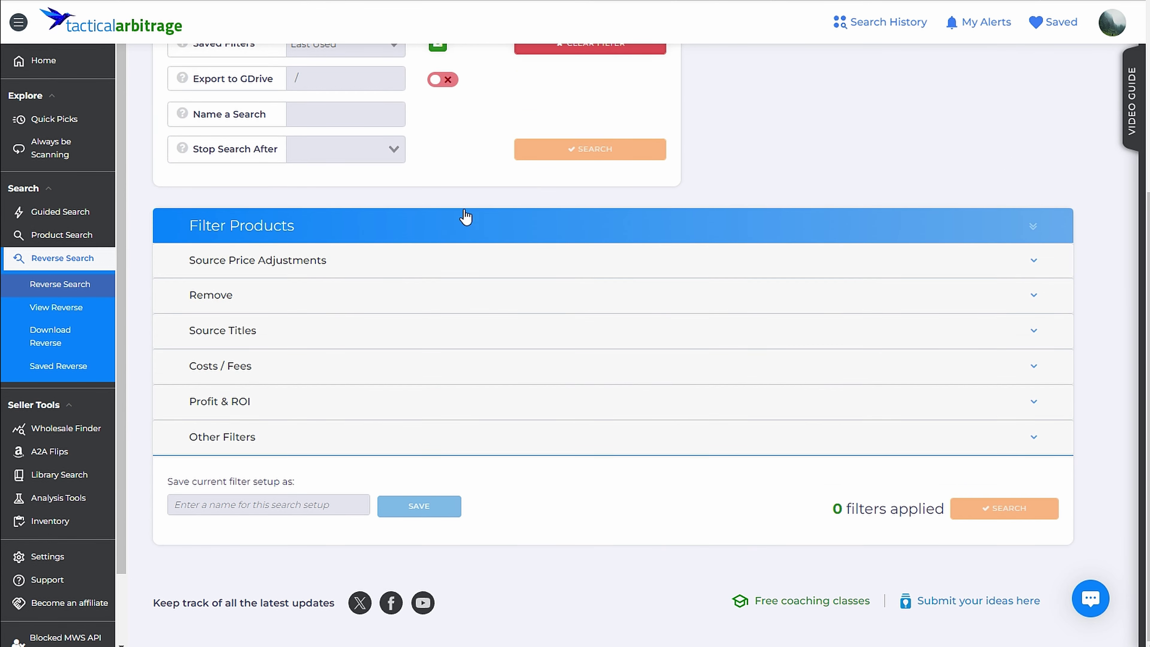
left_click(296, 265)
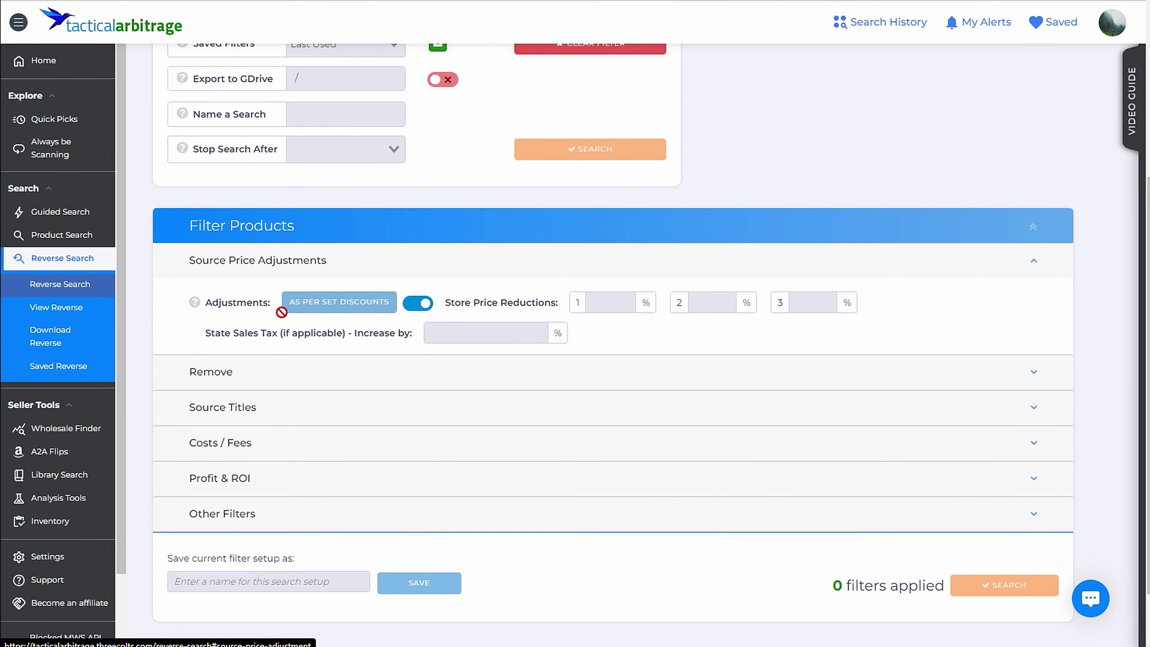
left_click(263, 443)
scroll(265, 444, "down", 2)
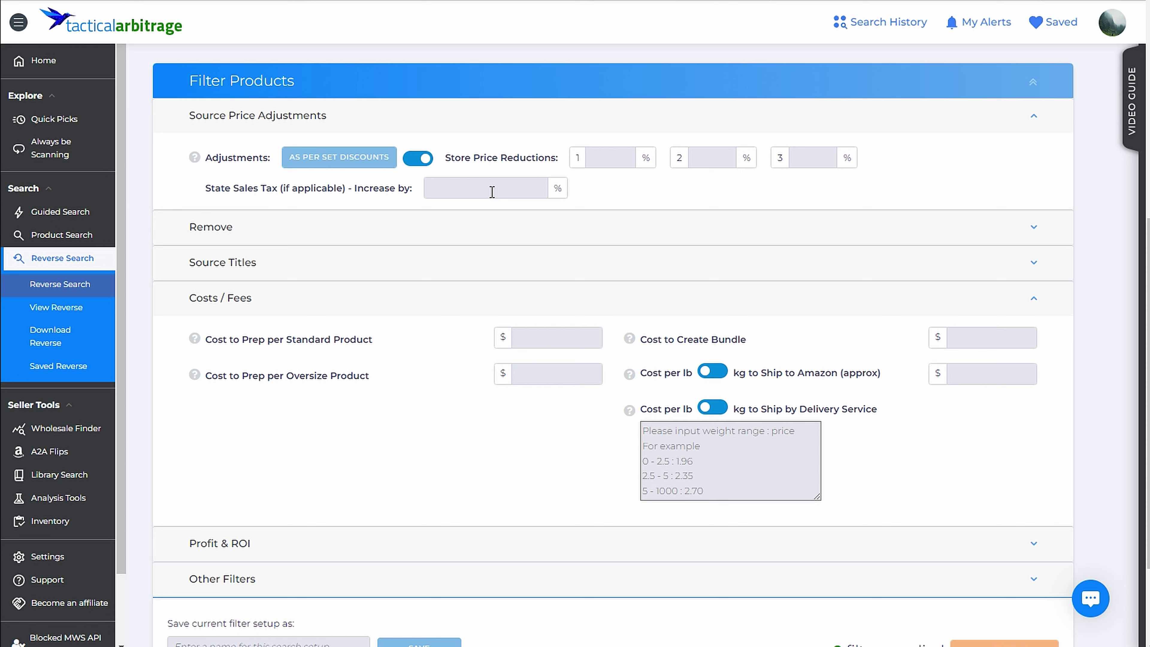
Enter a 12% State Sales Tax increase and switch adjustments to As Per Set Discounts.
left_click(461, 187)
type("12")
left_click(581, 194)
left_click(609, 159)
left_click(416, 164)
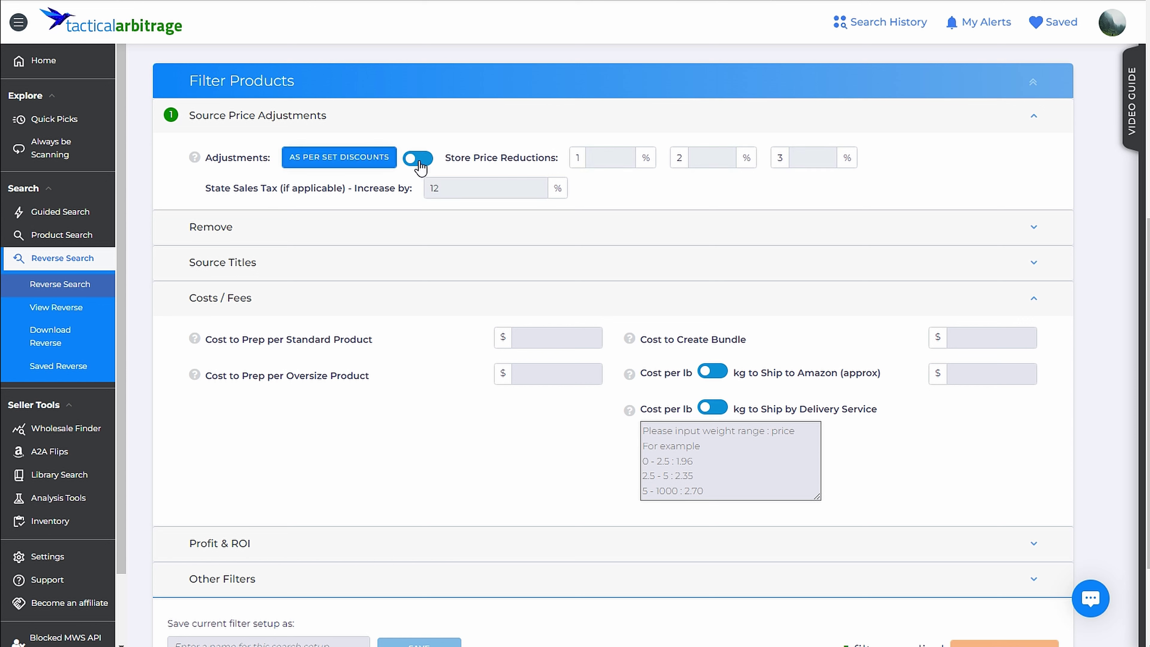
Open the Set Discounts dialog listing USA stores, and close the Import Discounts options without importing.
left_click(376, 167)
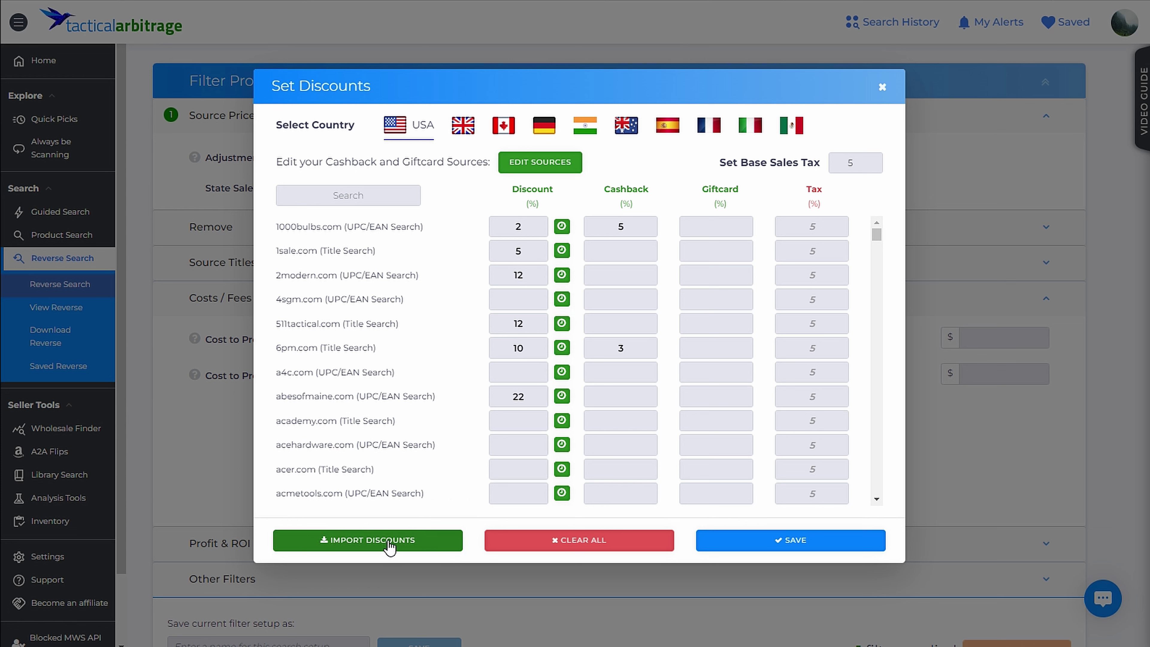
left_click(428, 542)
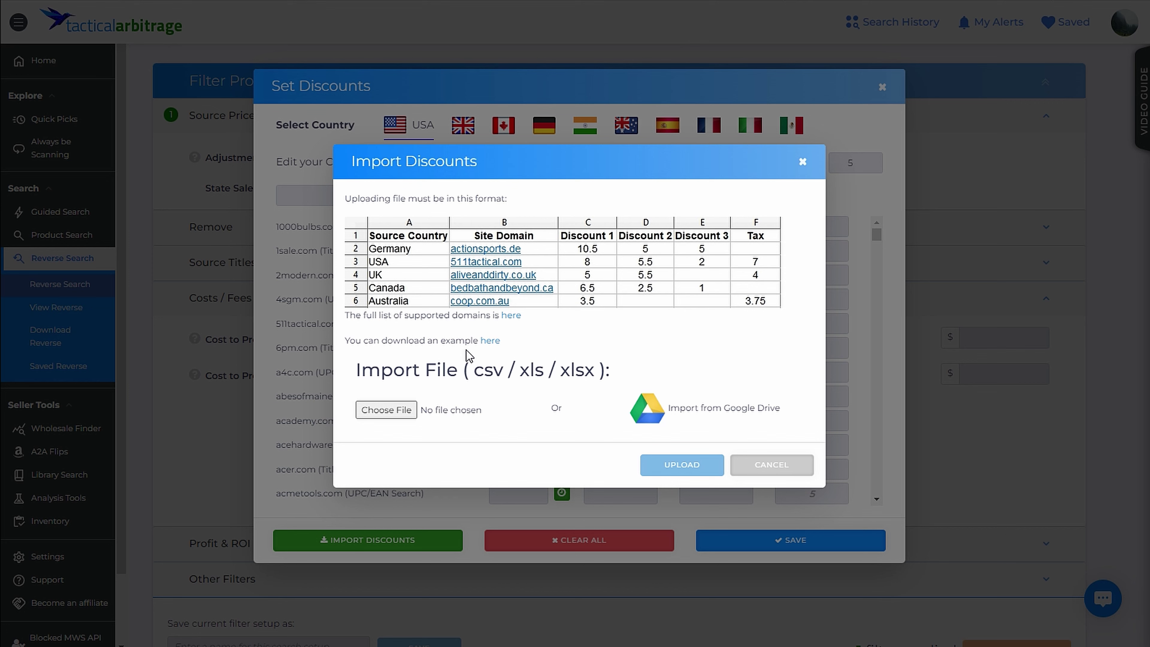
left_click(801, 163)
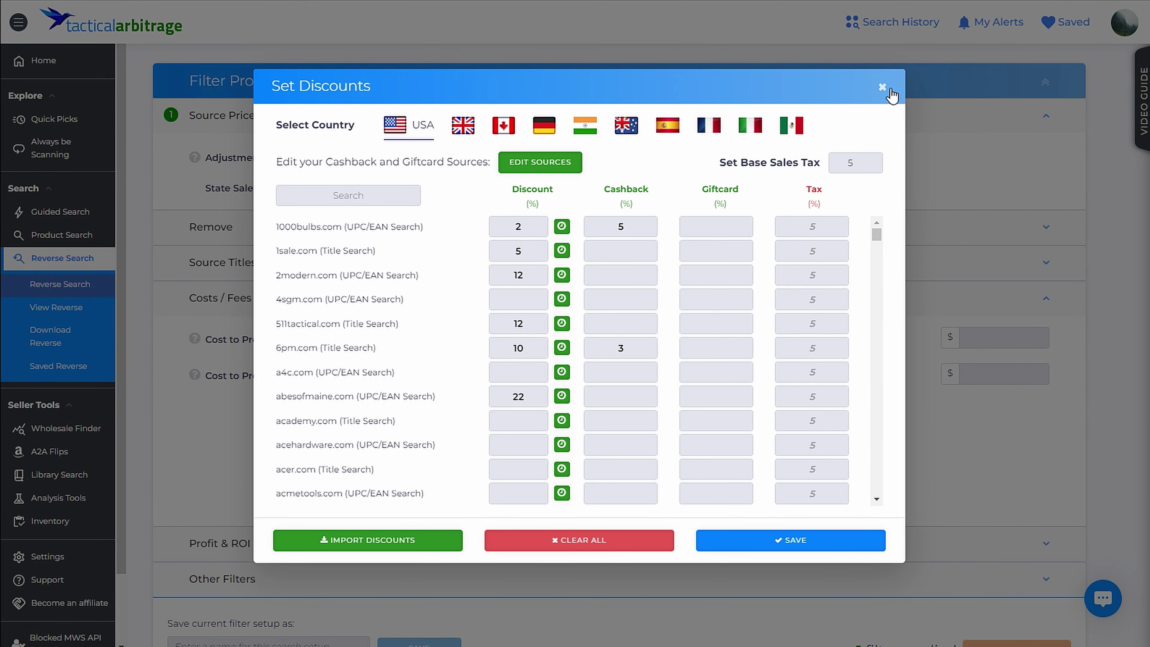
Close Set Discounts and go through the prep, bundle and shipping cost fields, leaving them empty.
left_click(883, 88)
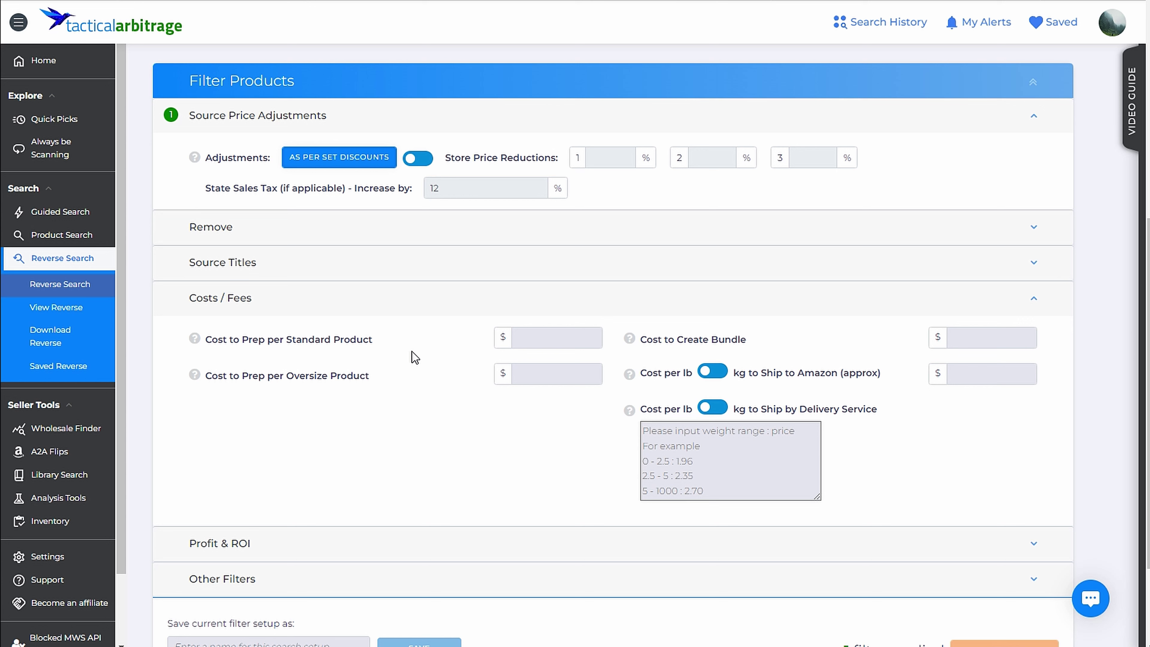
left_click(529, 339)
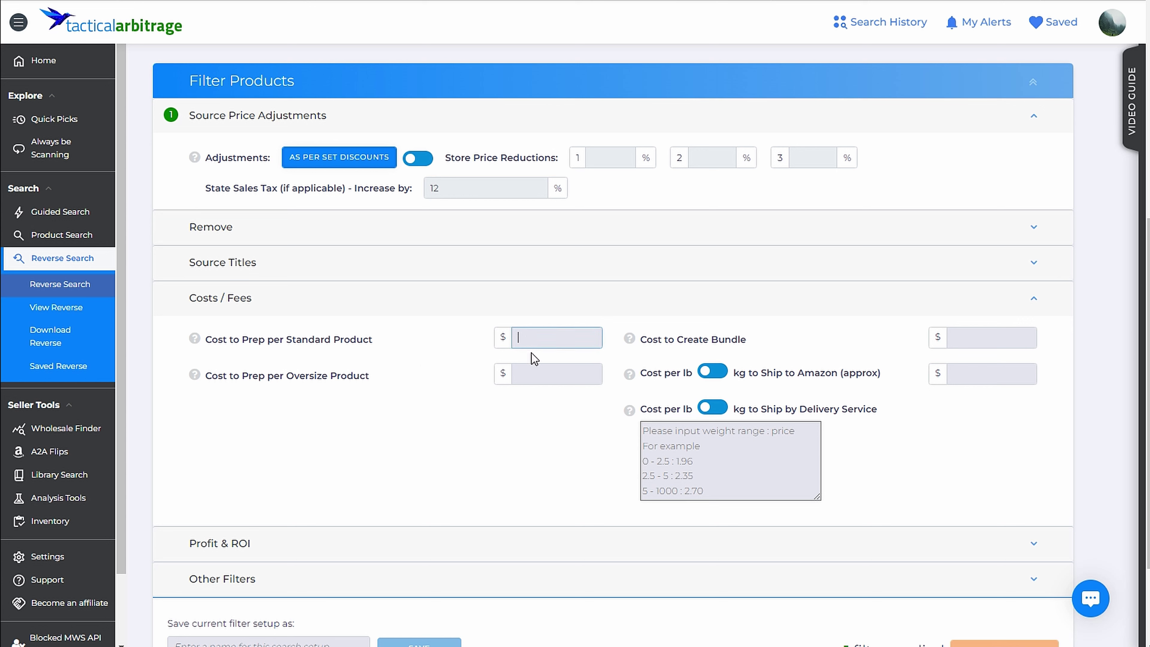
left_click(532, 372)
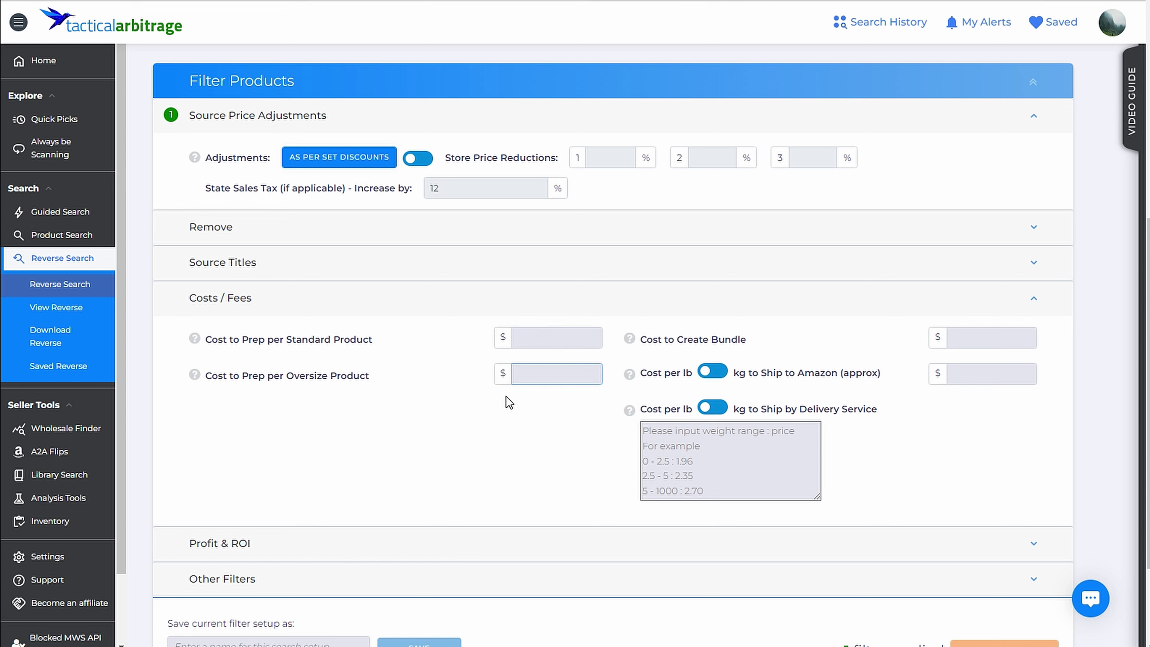
left_click(494, 411)
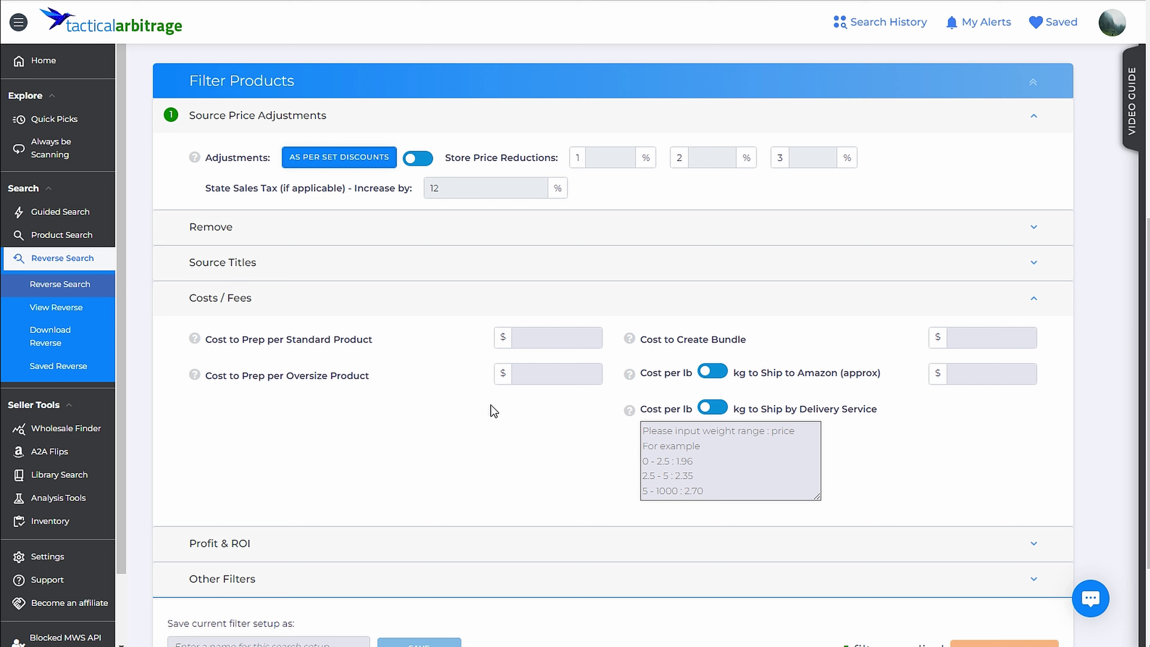
left_click(970, 340)
left_click(969, 372)
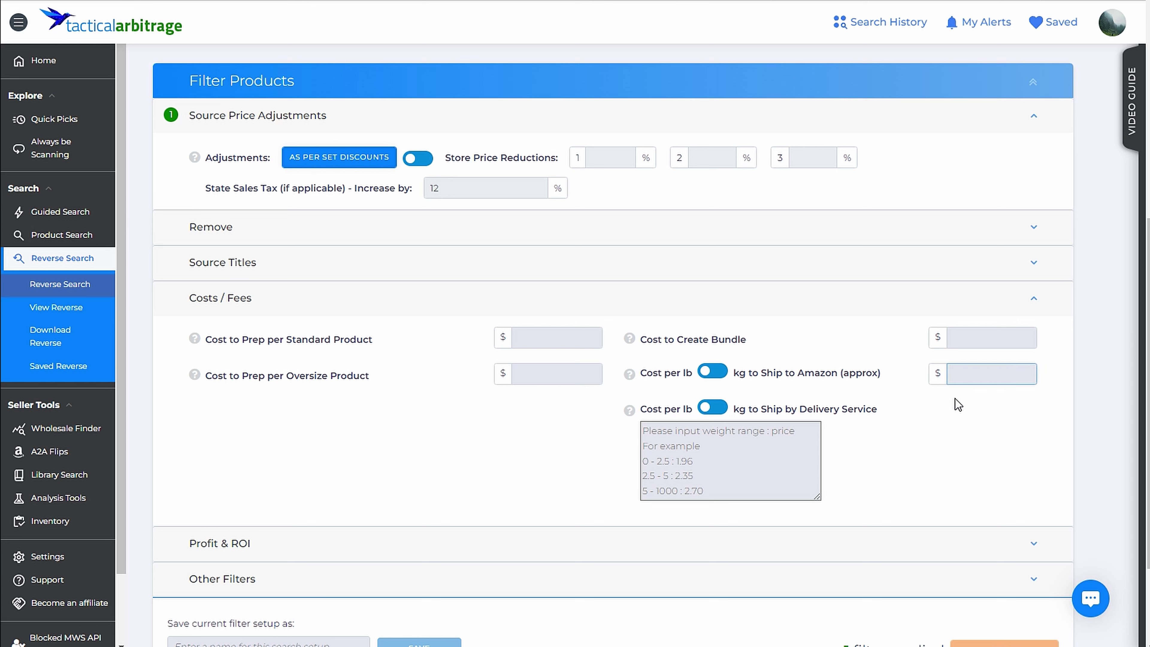
left_click(754, 446)
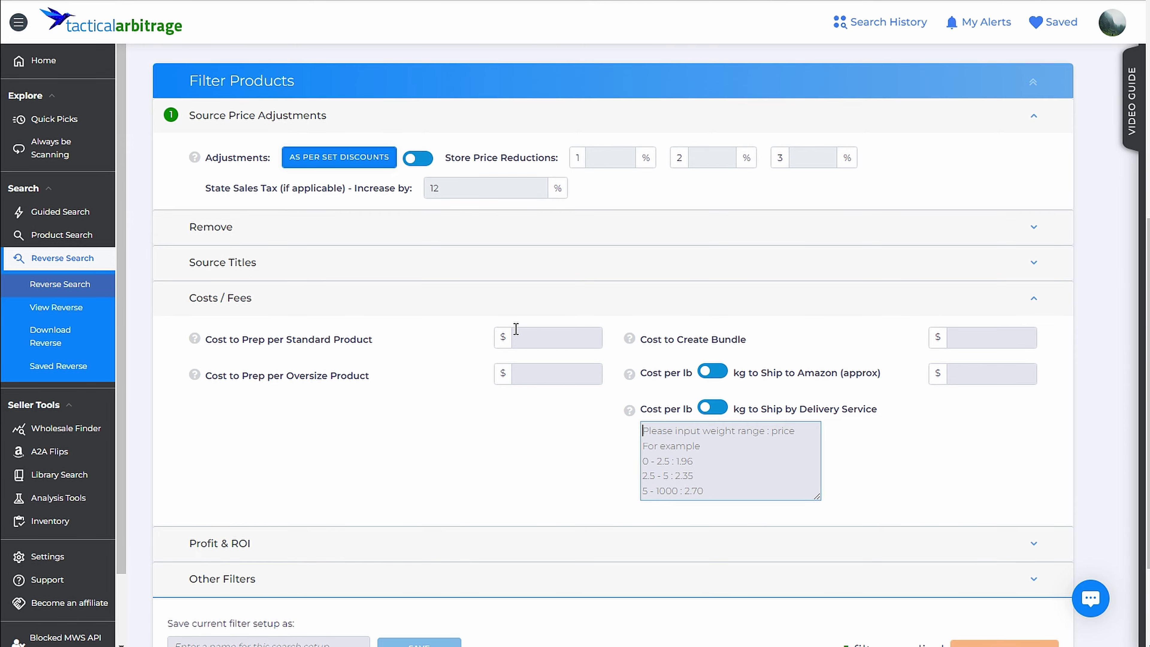
Collapse Costs / Fees and Source Price Adjustments; expand Remove, Source Titles and Profit & ROI.
left_click(495, 310)
left_click(450, 188)
left_click(377, 299)
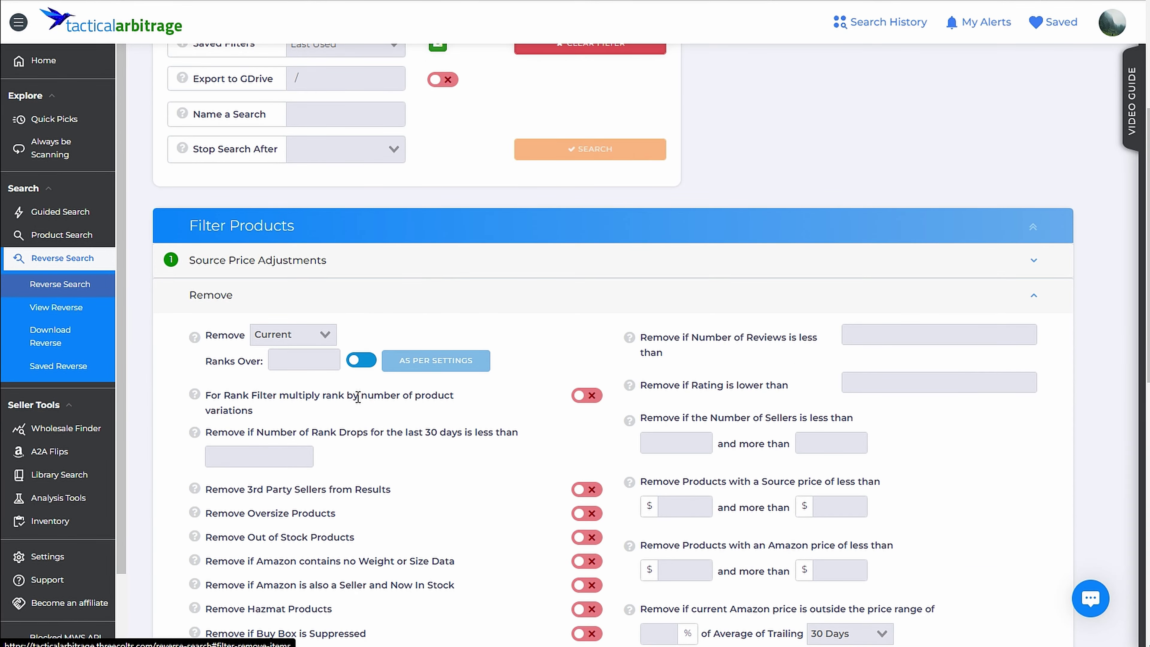
scroll(326, 457, "down", 10)
left_click(326, 476)
scroll(317, 498, "down", 5)
left_click(312, 460)
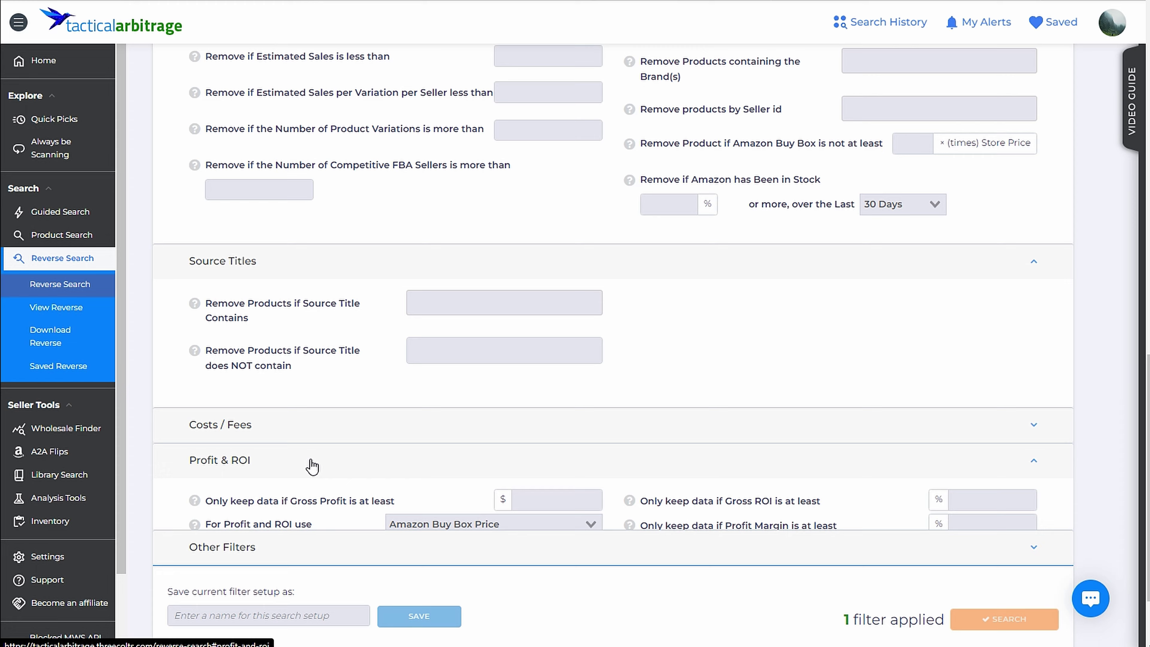
scroll(367, 385, "up", 8)
scroll(397, 411, "up", 5)
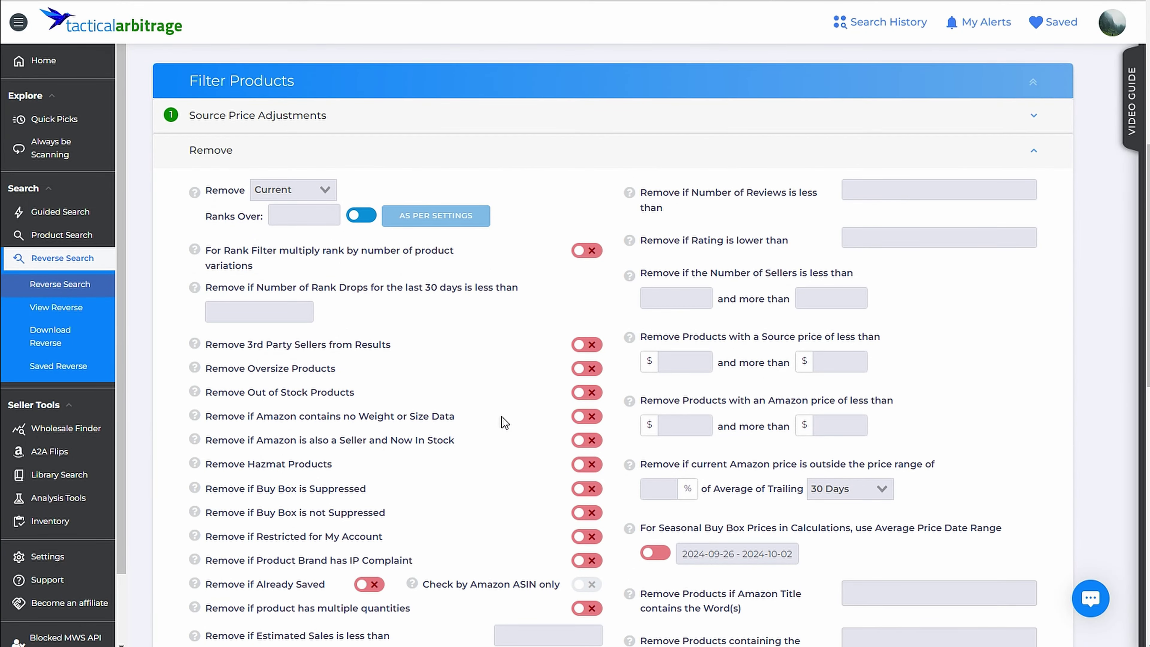
Turn on Remove Hazmat Products and clear the 200000 Ranks Over value again.
left_click_drag(331, 464, 212, 471)
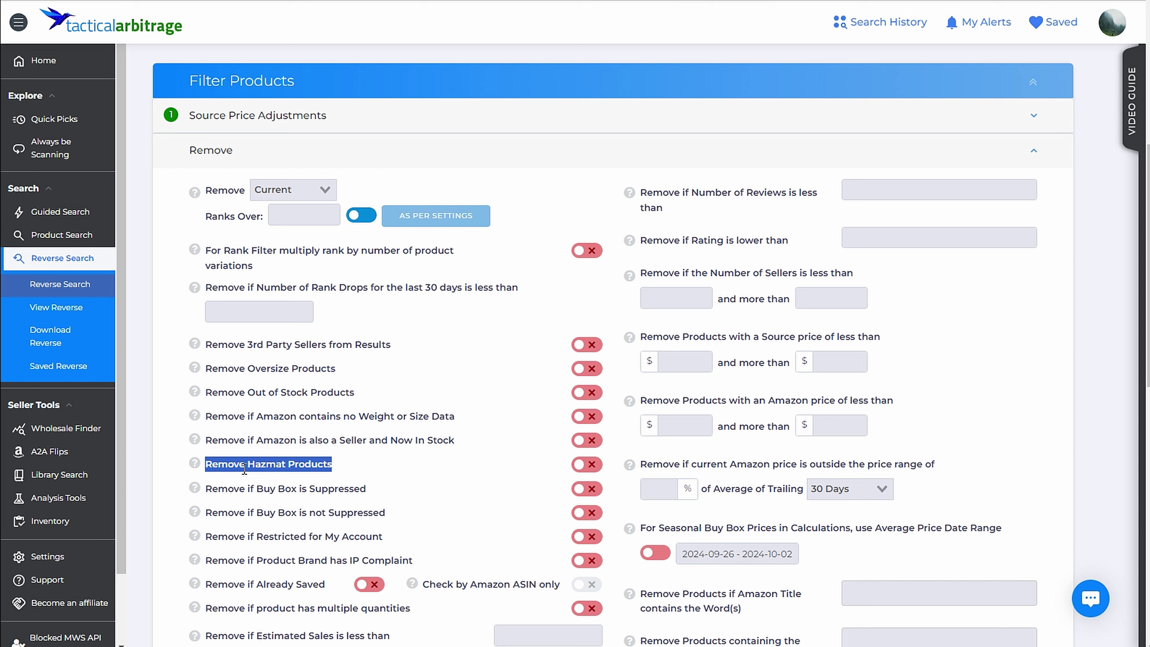
left_click(588, 469)
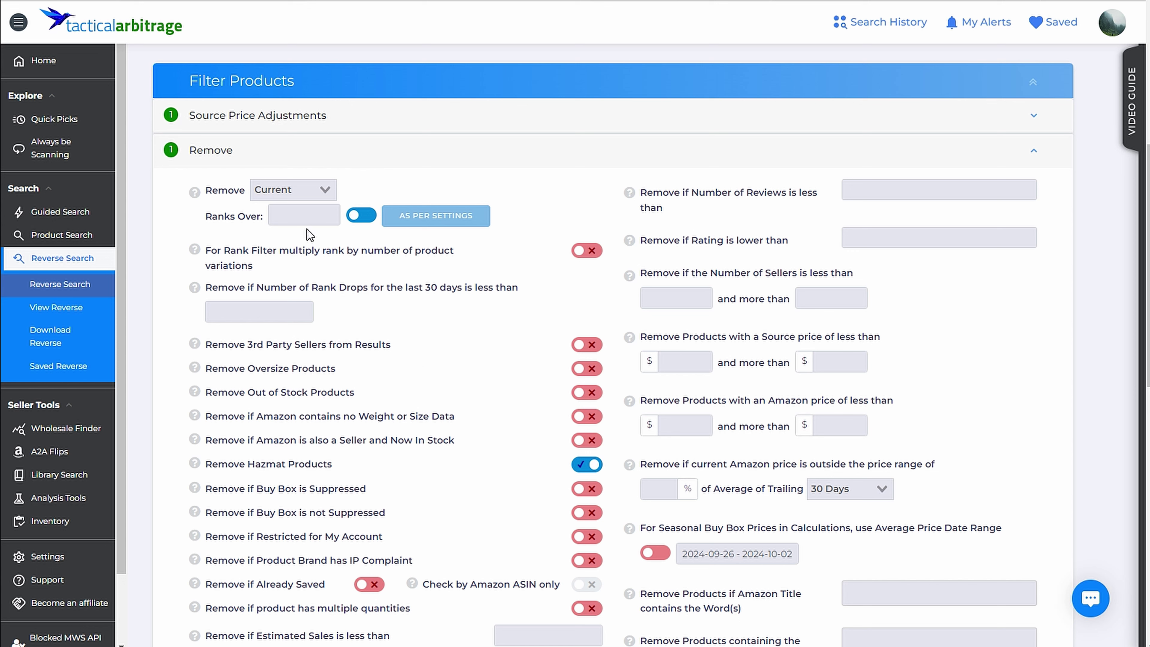
left_click(319, 211)
type("2000000")
left_click_drag(317, 216, 239, 218)
key("BackSpace")
Open the per-category sales rank limits and set Electronics to 200,000.
left_click(397, 217)
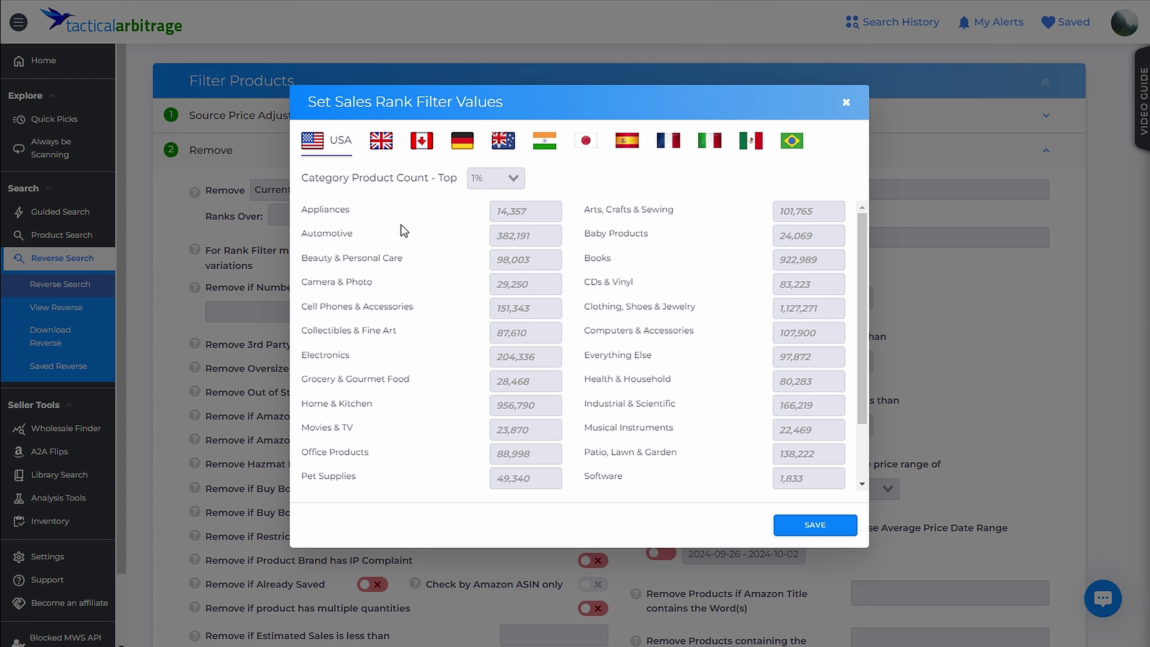
left_click(502, 358)
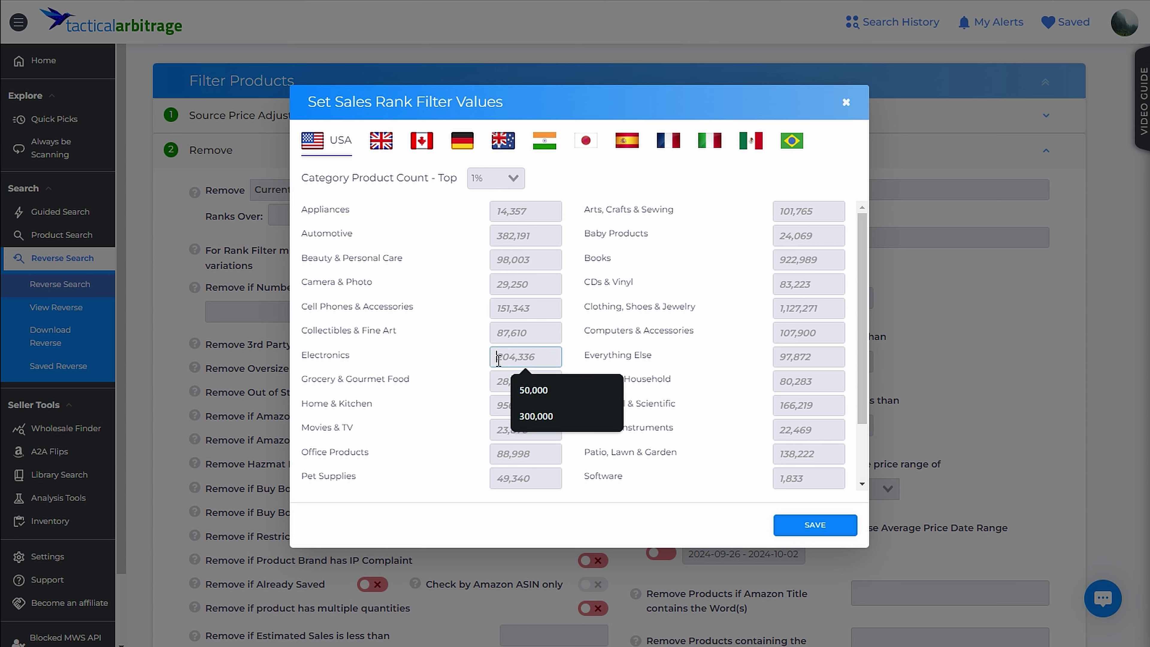
type("2,00000")
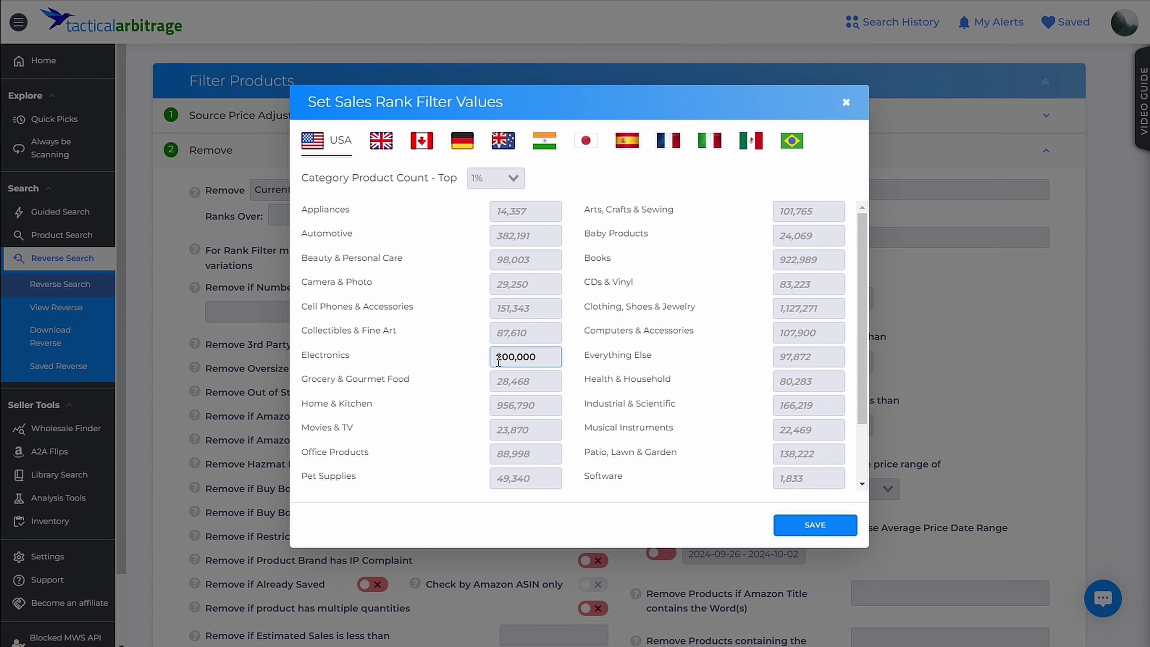
left_click(471, 358)
Choose Top 2% as the category product count, close the rank values dialog and reopen it.
left_click(486, 187)
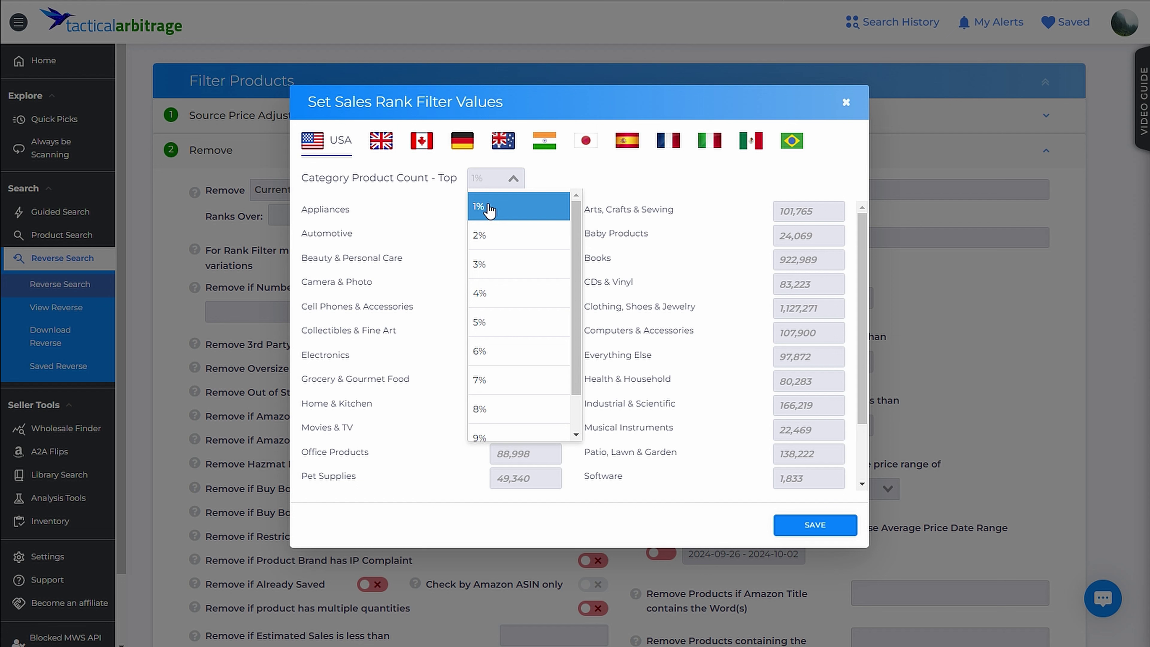
left_click(488, 230)
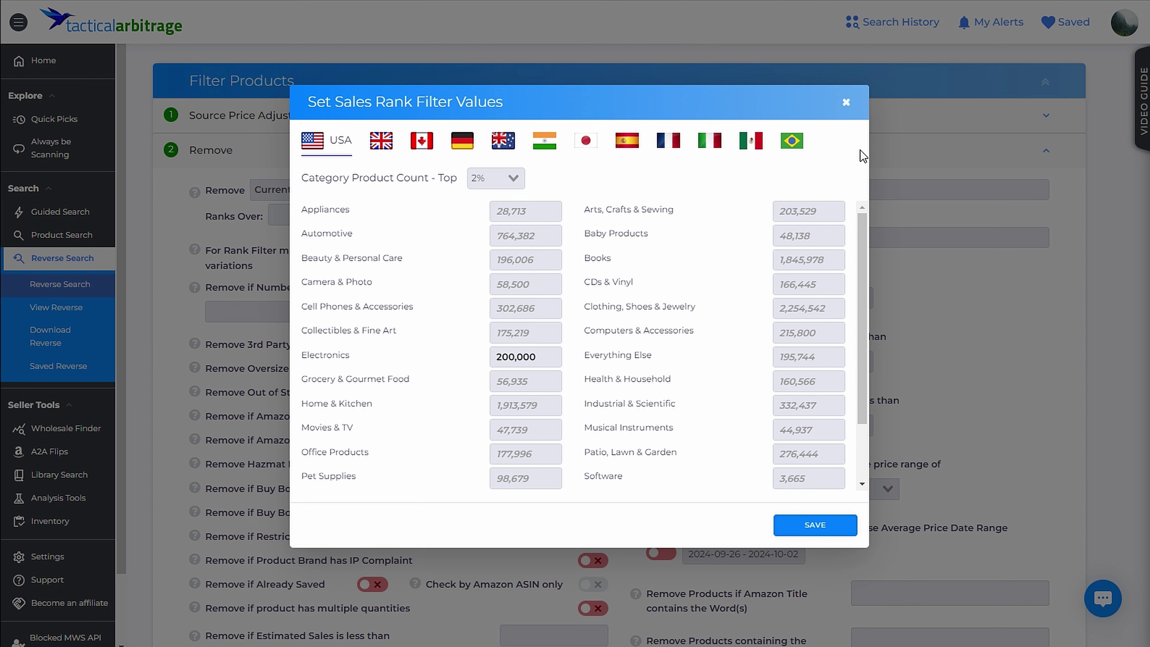
left_click(846, 102)
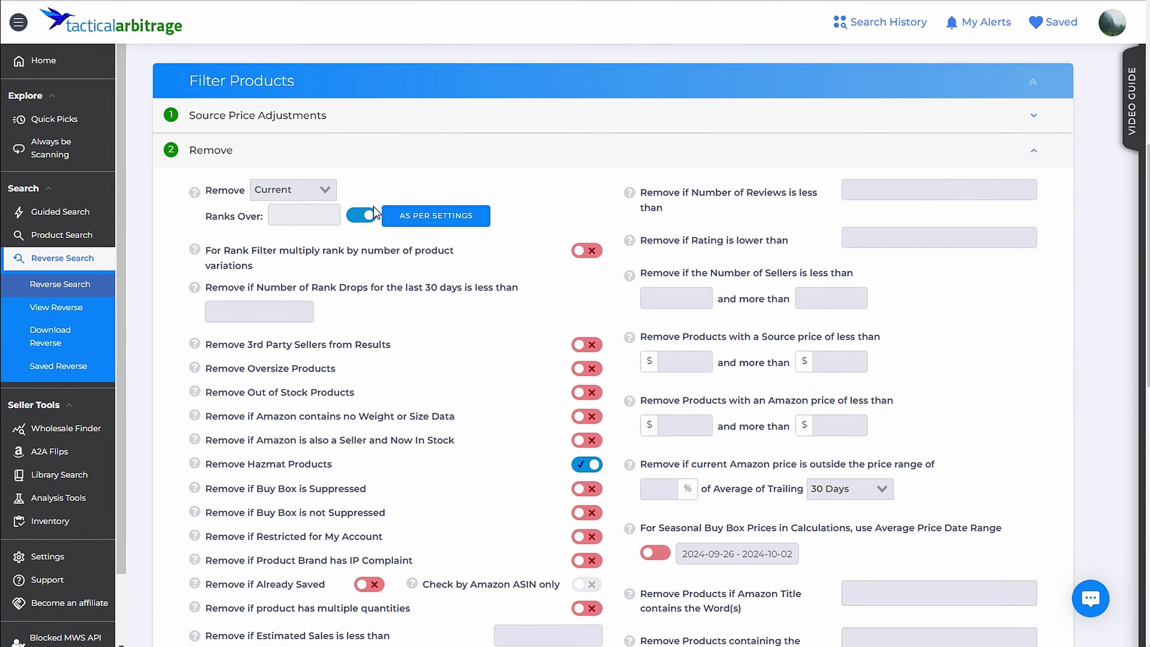
left_click(408, 225)
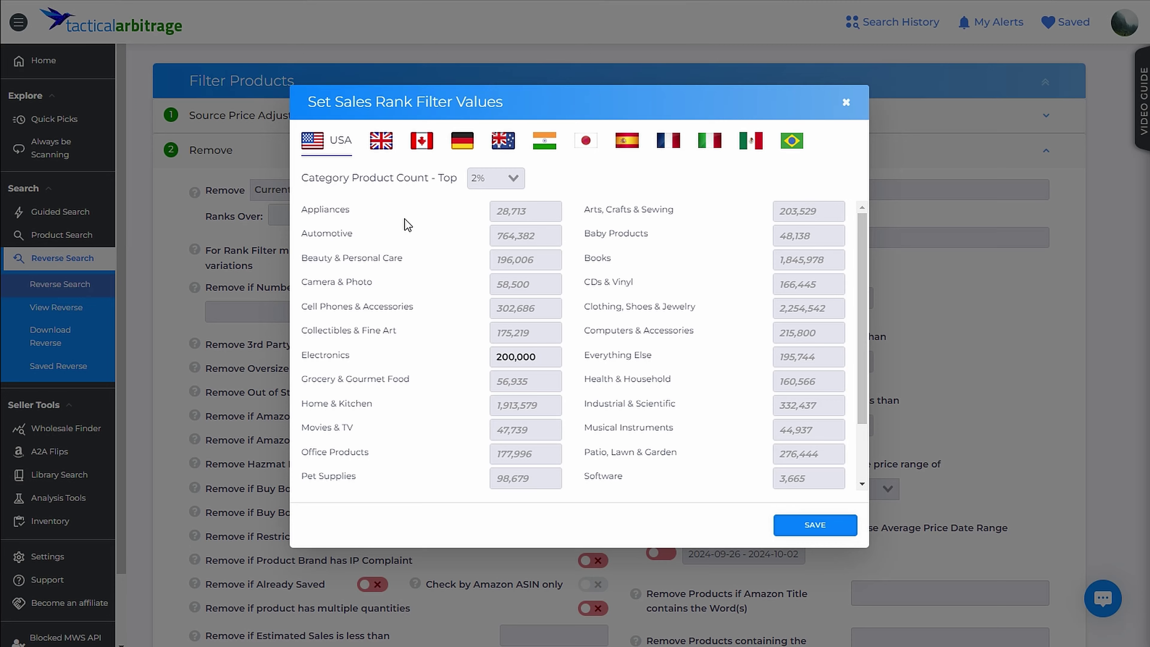
left_click(845, 102)
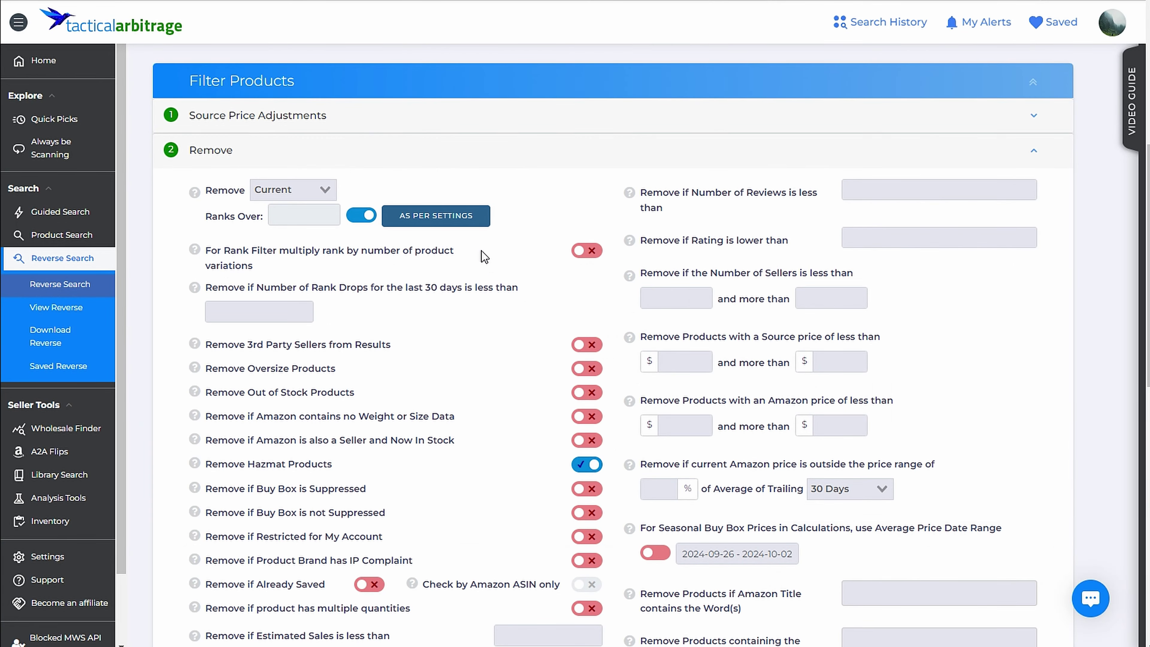
scroll(483, 253, "down", 3)
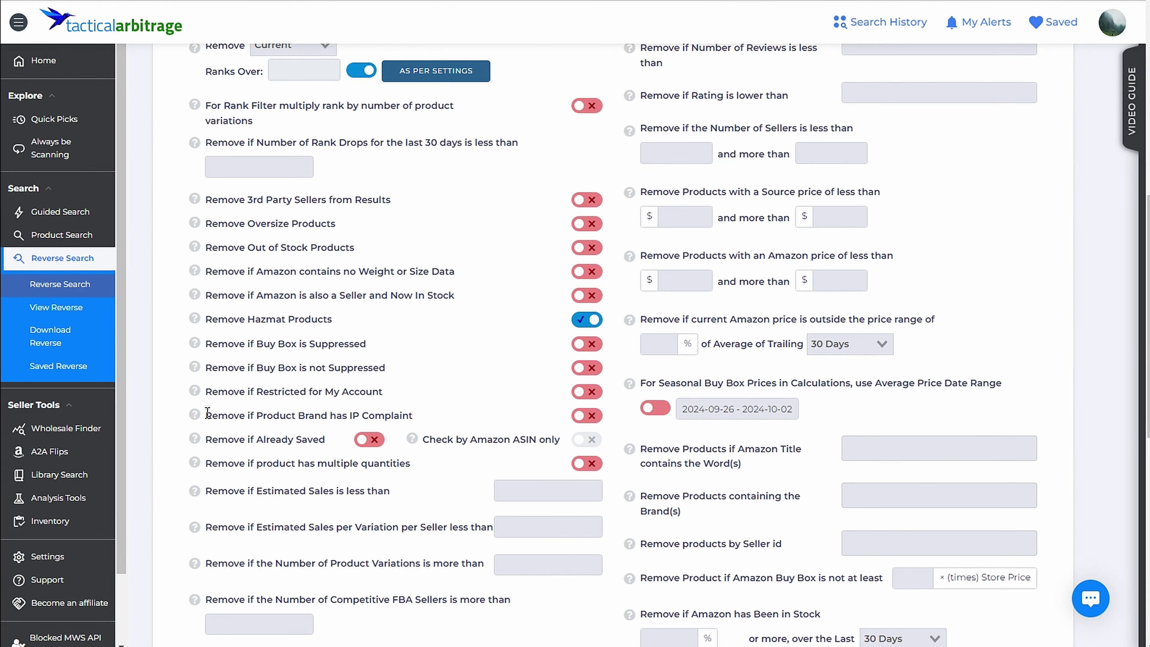
left_click_drag(207, 412, 427, 421)
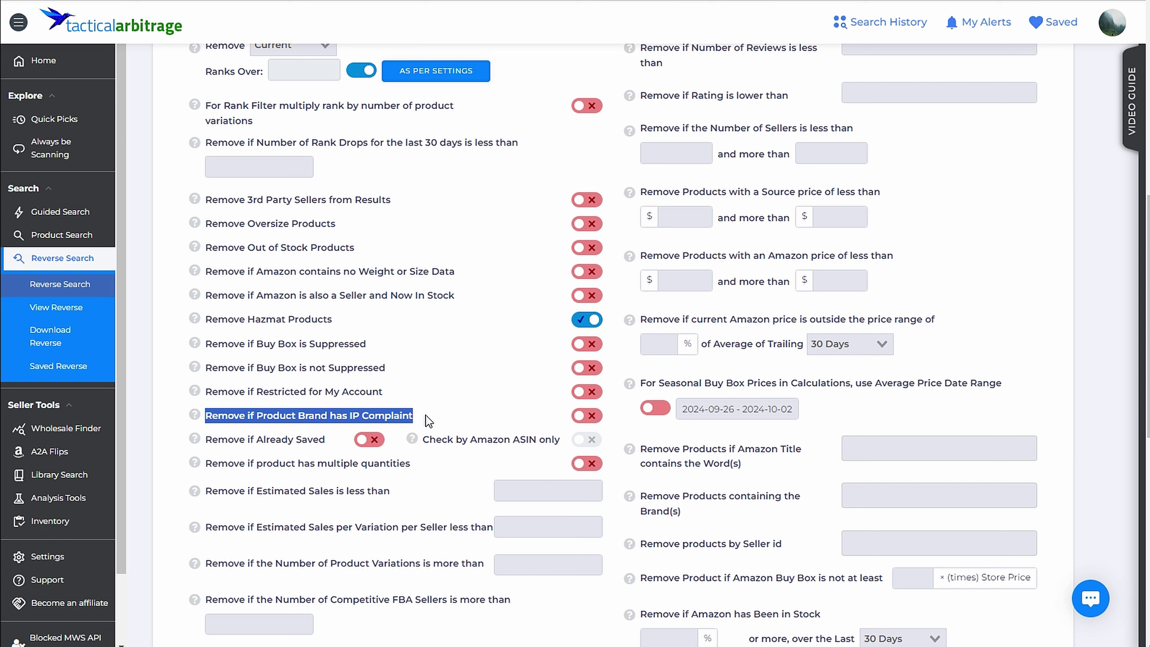
left_click(431, 421)
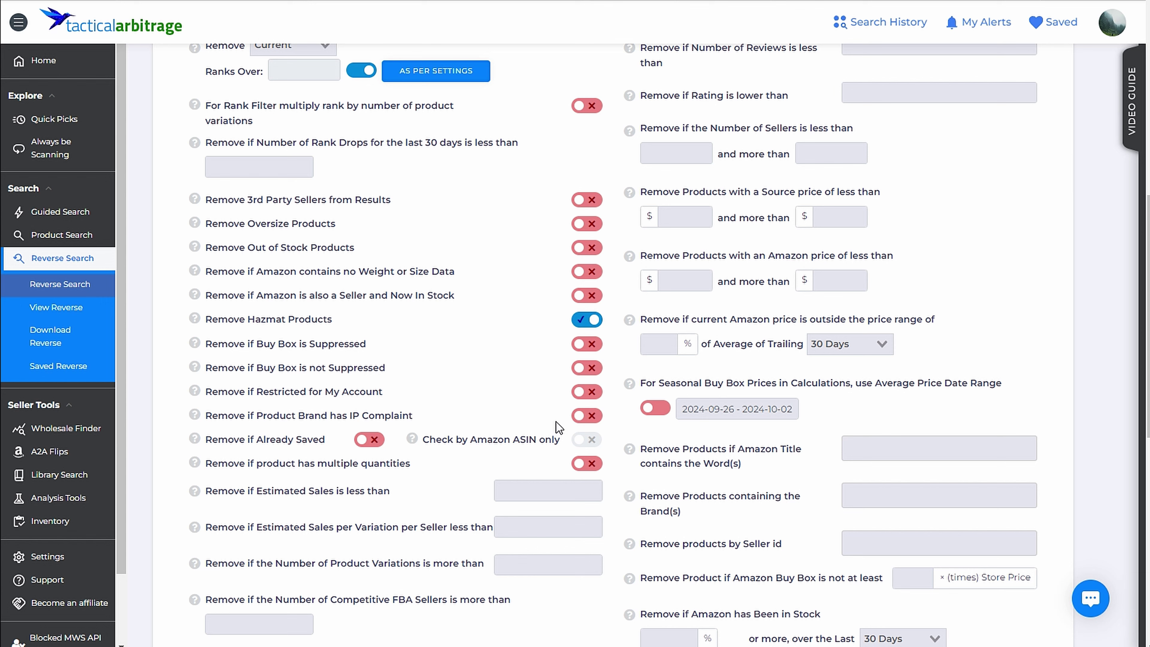
scroll(559, 428, "down", 10)
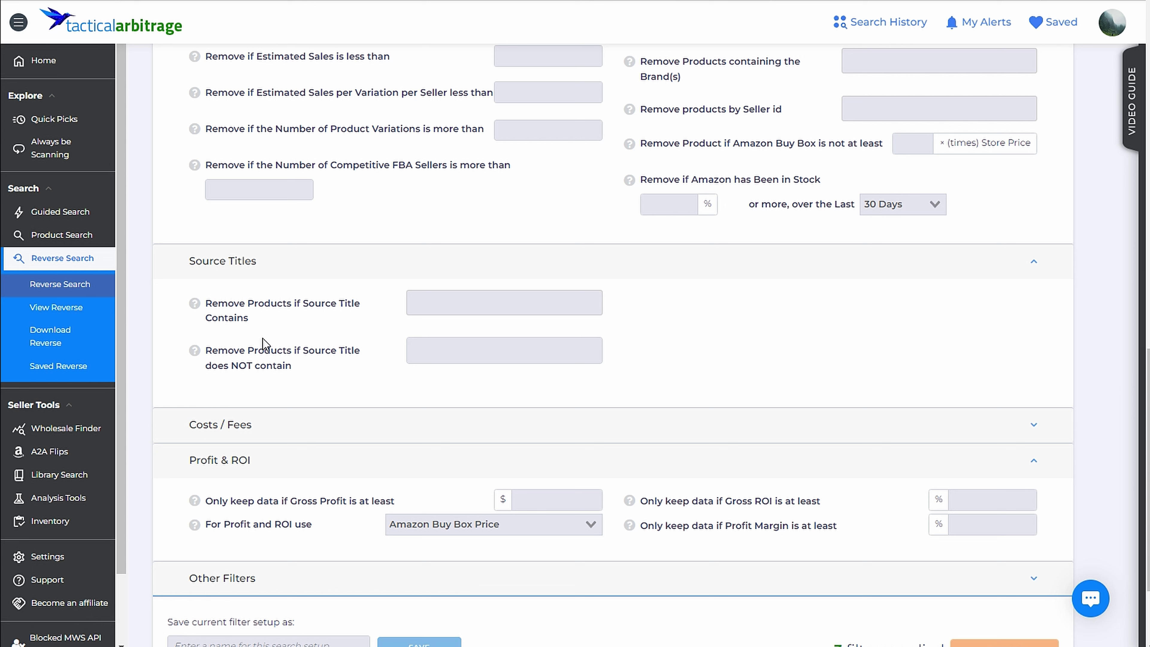
left_click_drag(249, 319, 206, 302)
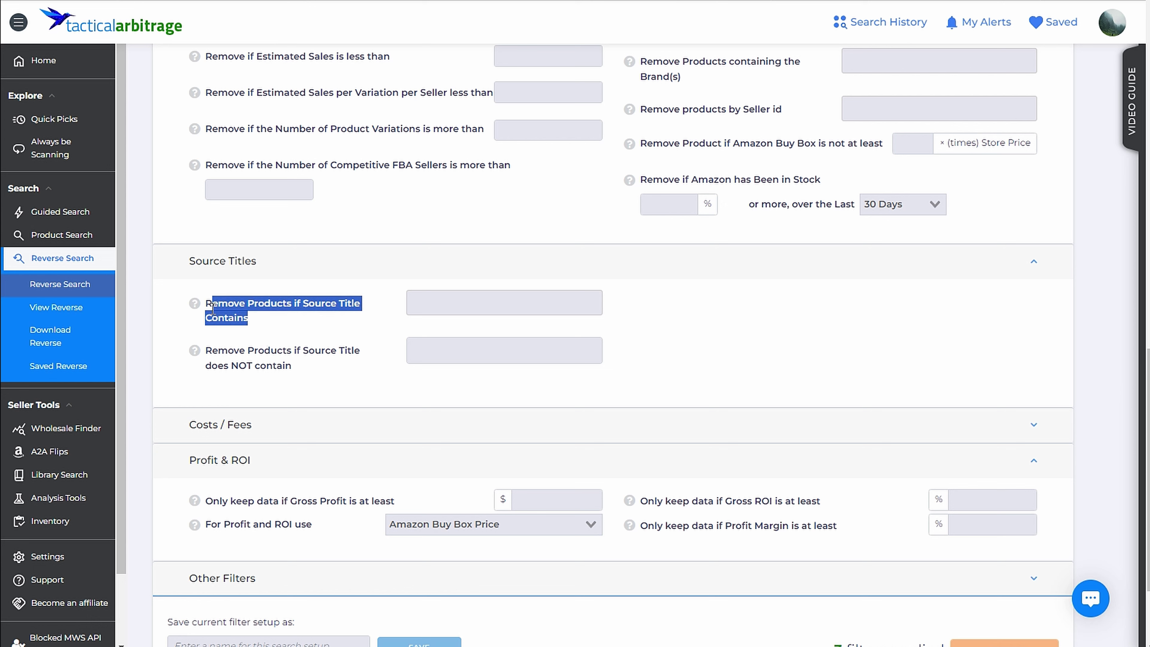
left_click(444, 301)
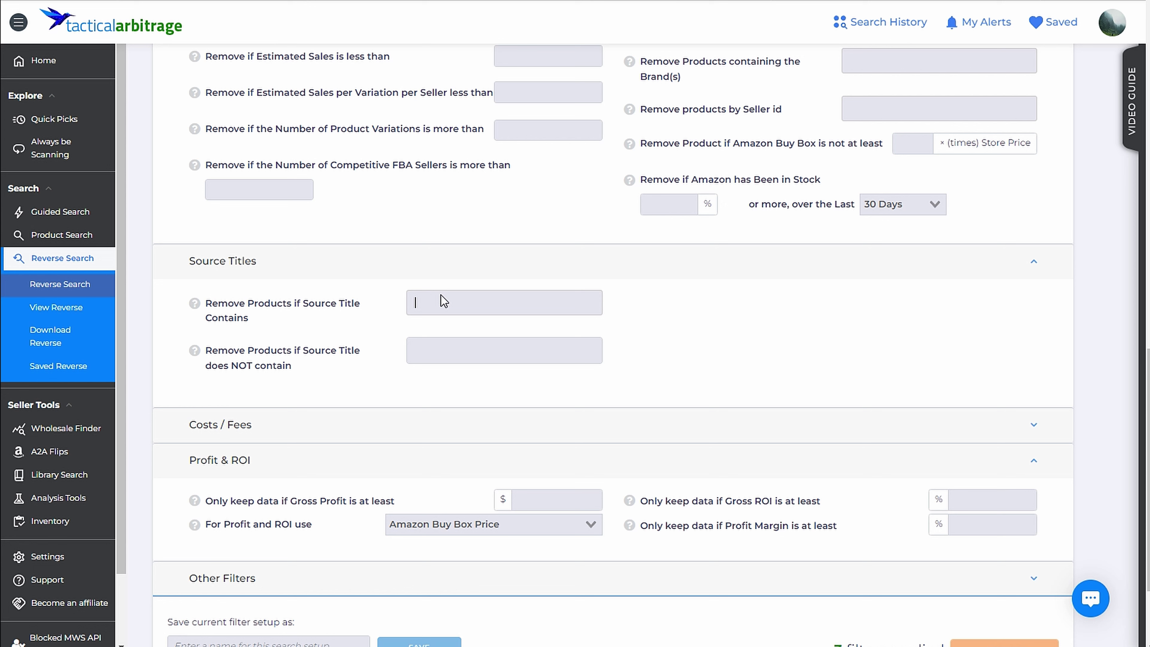
type("pack")
key("Return")
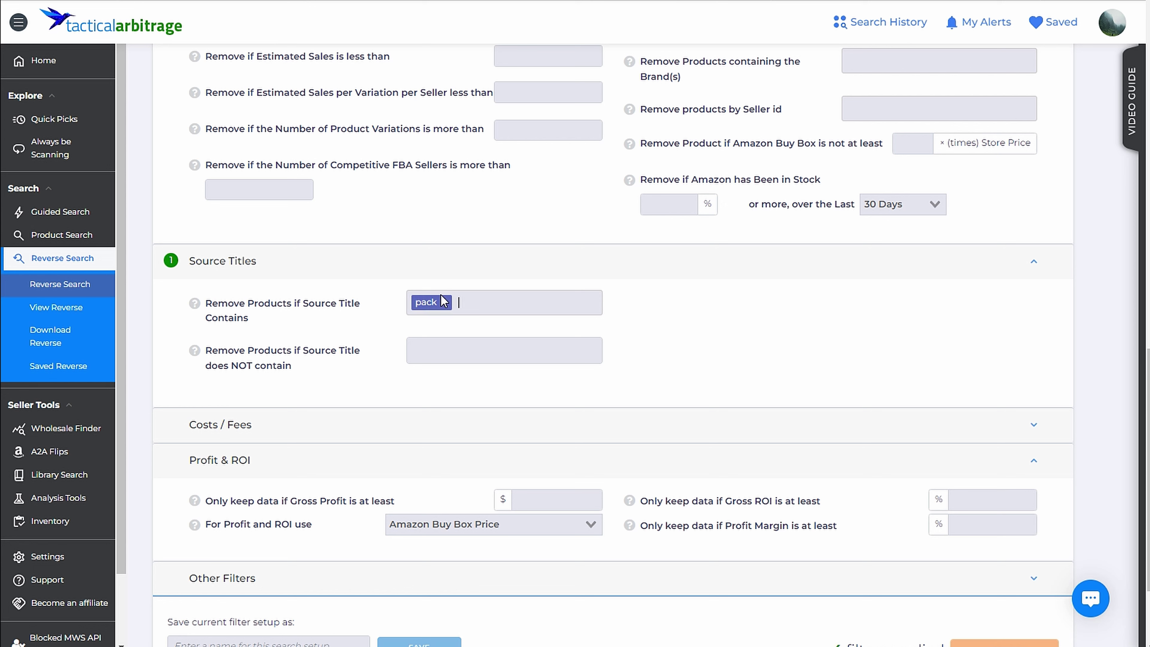
type("bundle")
key("Return")
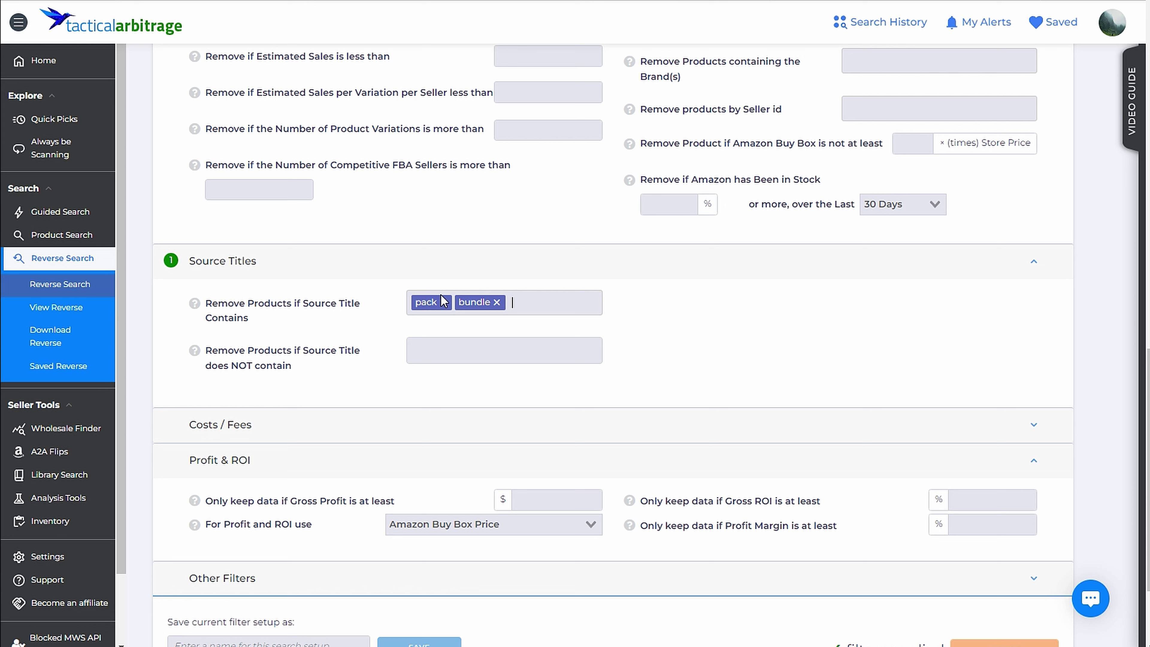
left_click(496, 302)
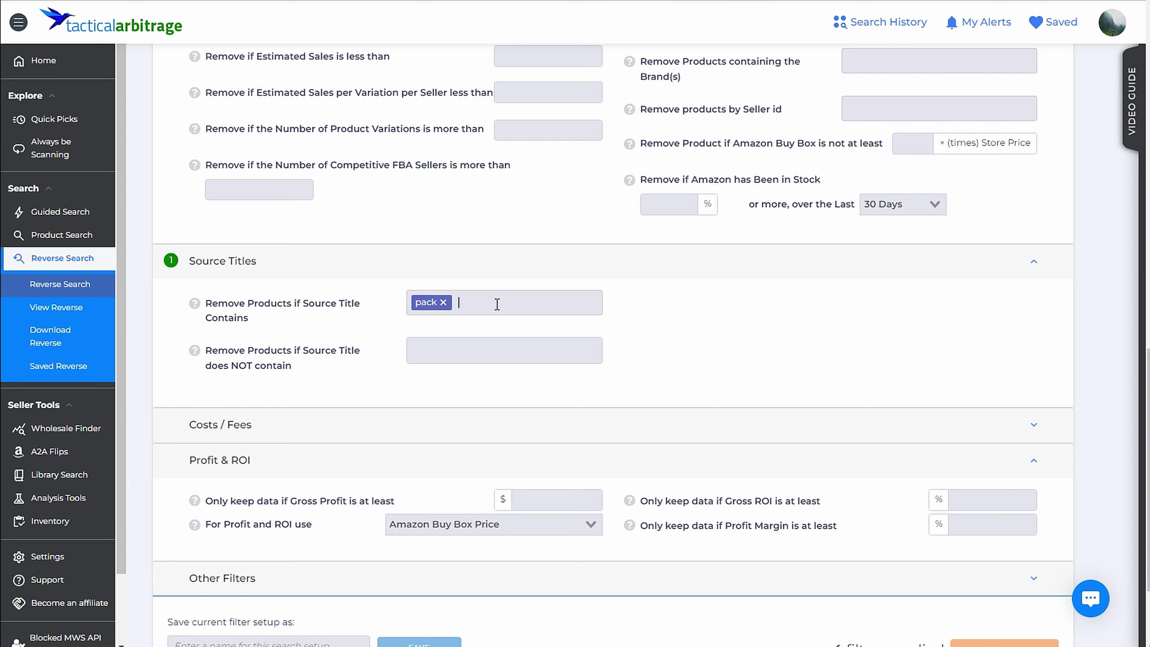
key("BackSpace")
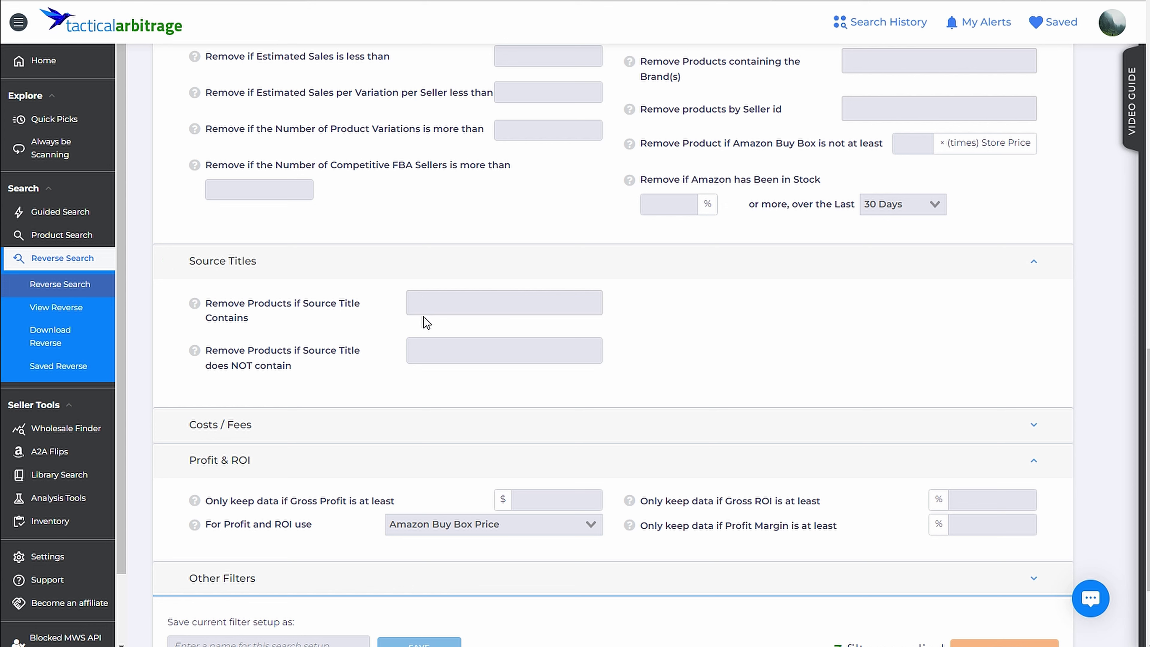
left_click(425, 350)
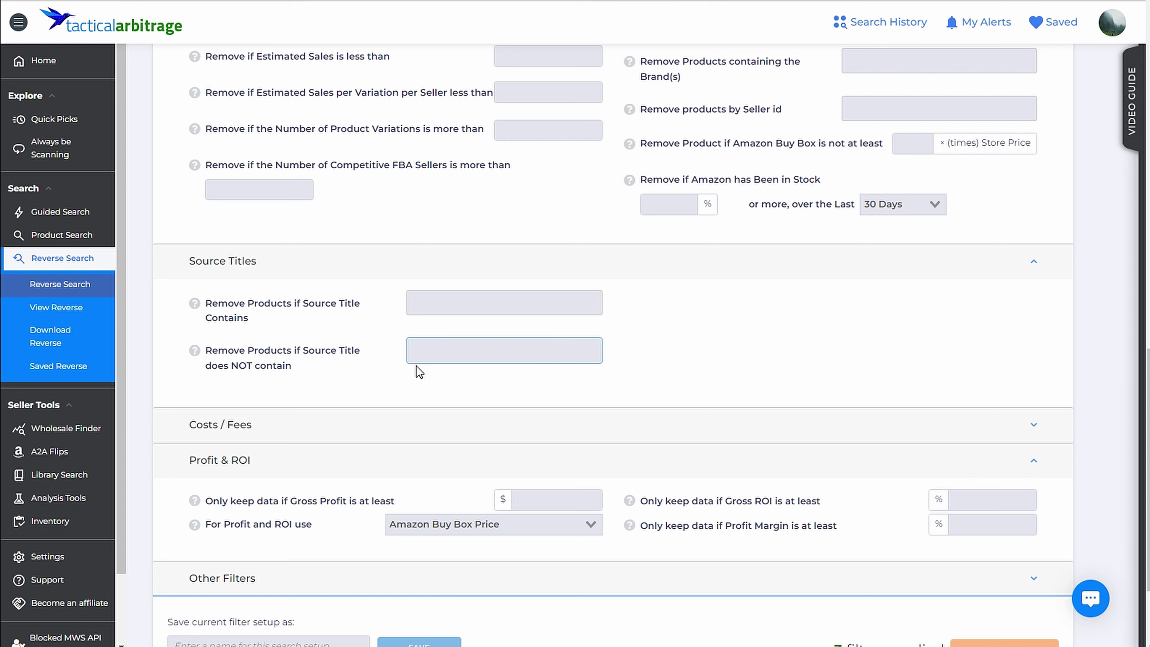
type("pack")
key("BackSpace")
key("BackSpace")
key("BackSpace")
key("BackSpace")
left_click(445, 385)
Enter a minimum gross profit of $1 and a minimum gross ROI of 1%.
scroll(453, 399, "down", 2)
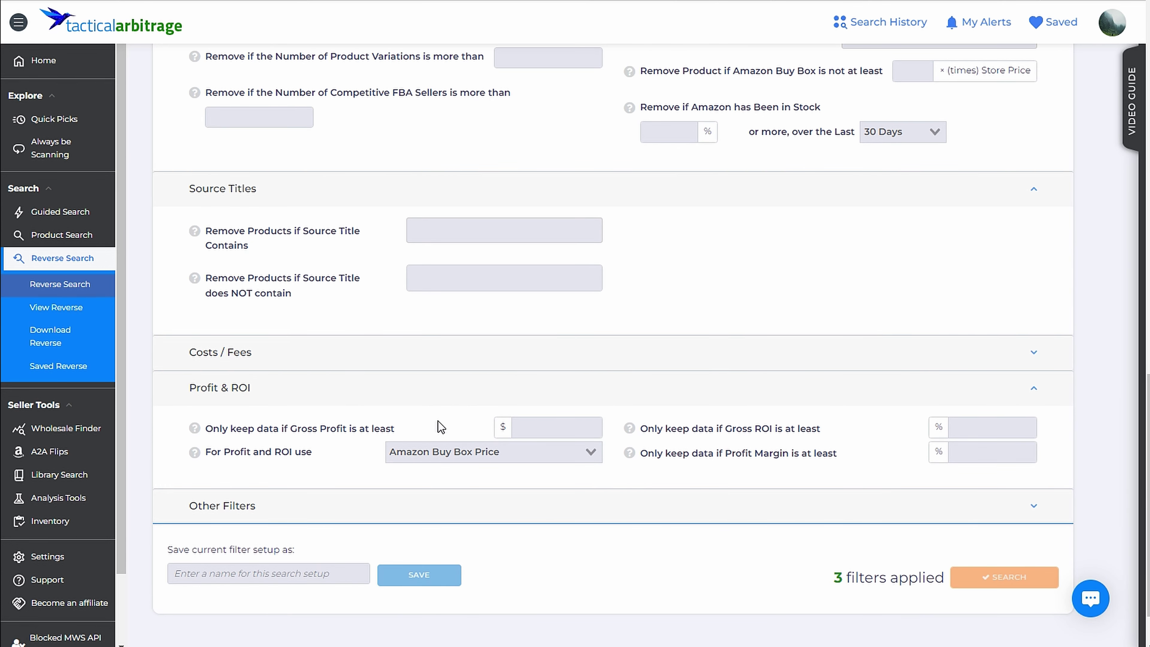
left_click(539, 426)
type("1")
left_click(973, 426)
type("1")
left_click(894, 442)
left_click(557, 457)
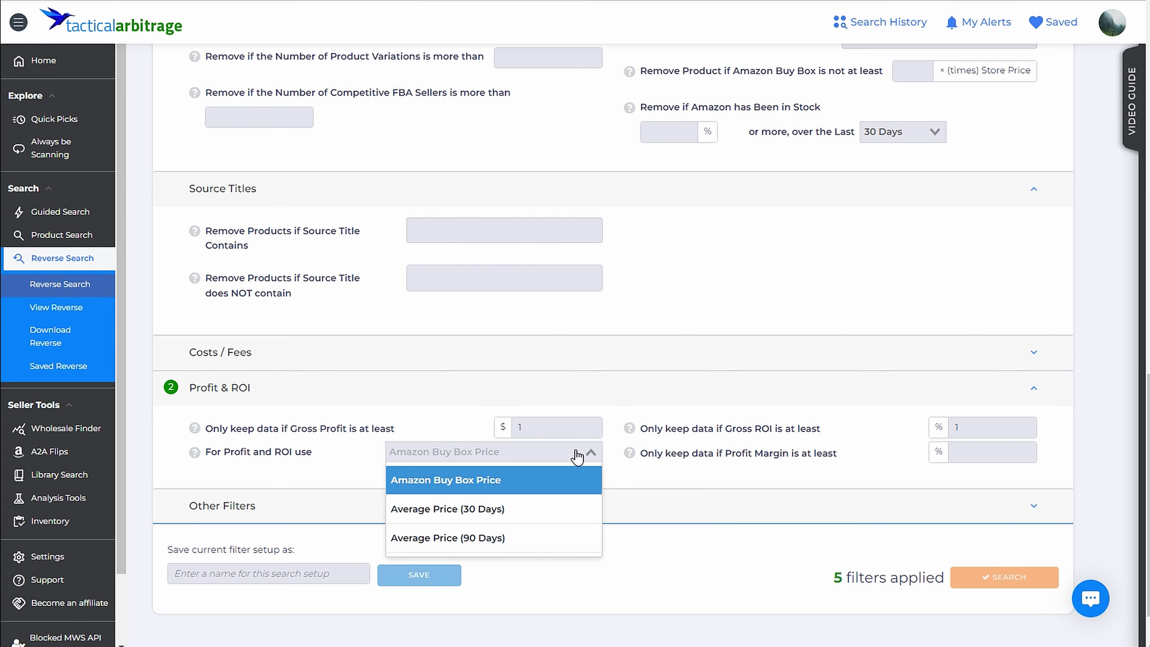
Keep Amazon Buy Box Price as the profit basis and turn on Also show No Match Found Results.
left_click(617, 442)
scroll(617, 442, "down", 3)
left_click(614, 449)
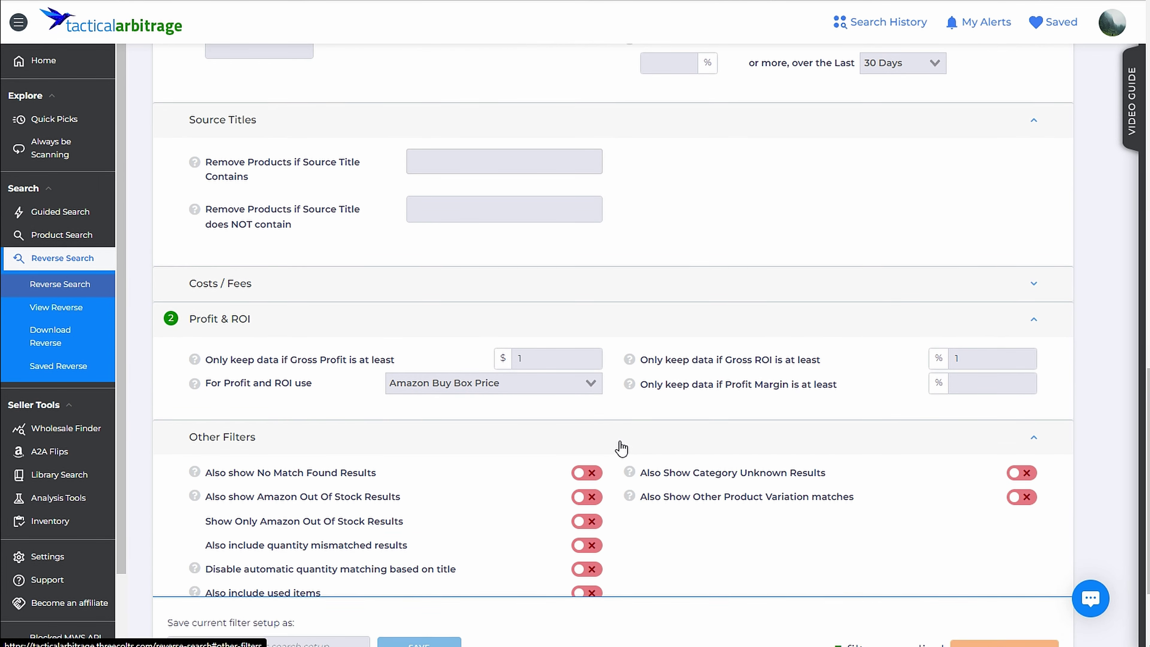
scroll(619, 442, "down", 2)
scroll(621, 449, "down", 1)
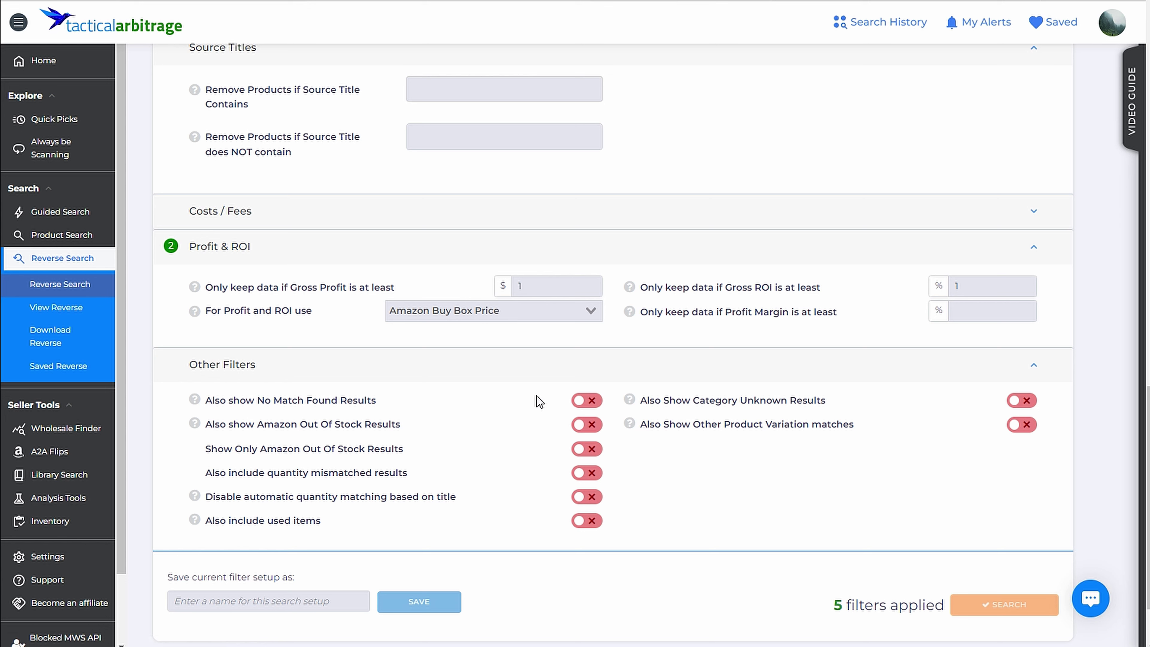
left_click(583, 407)
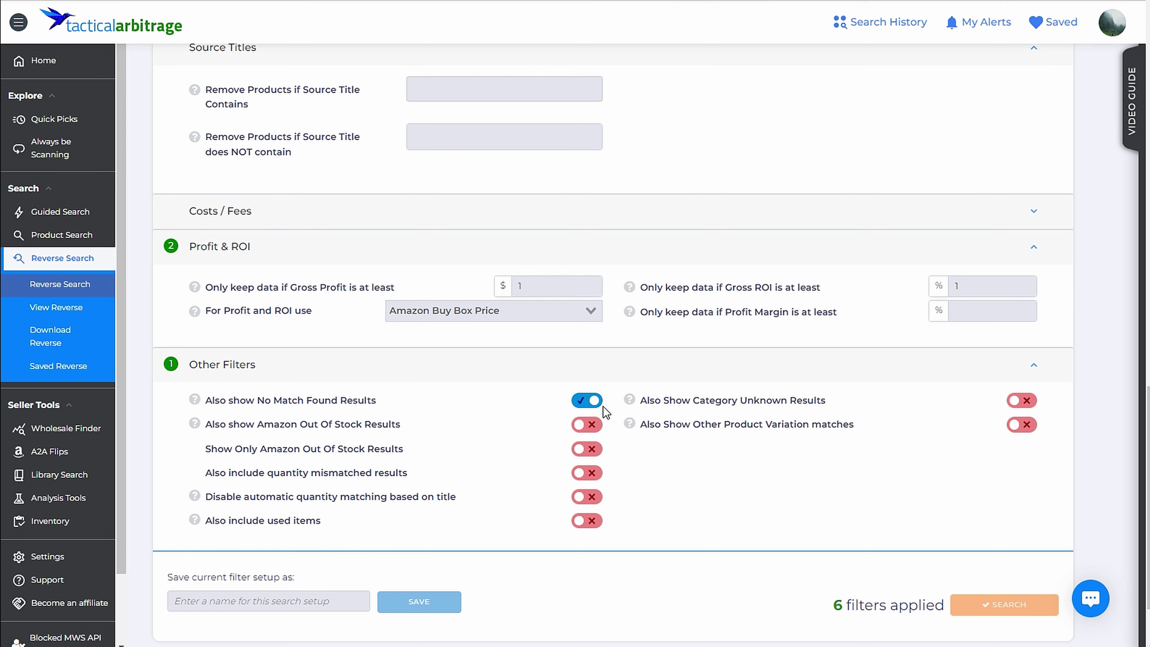
scroll(606, 411, "down", 2)
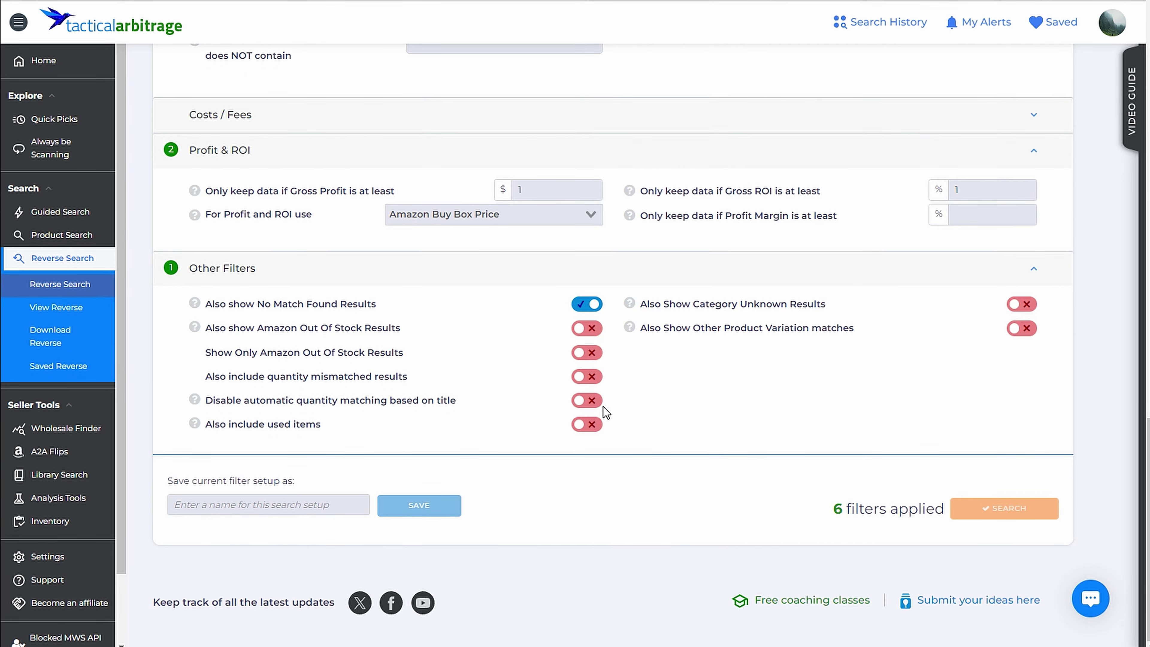